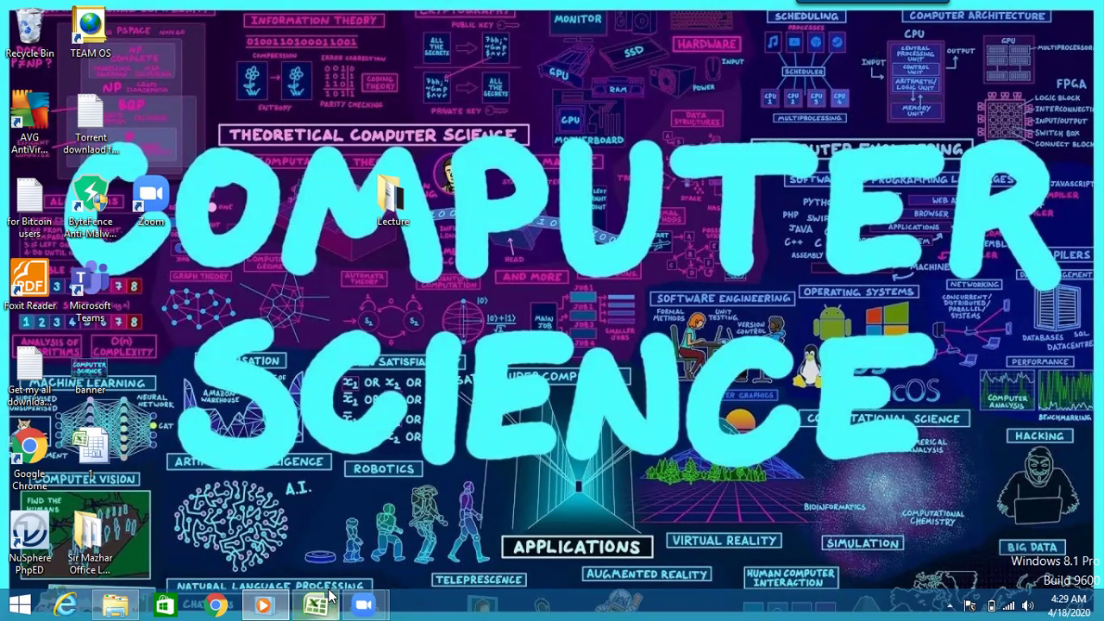
- Bring the Excel Result workbook with the student marks to the front from the taskbar
left_click(319, 604)
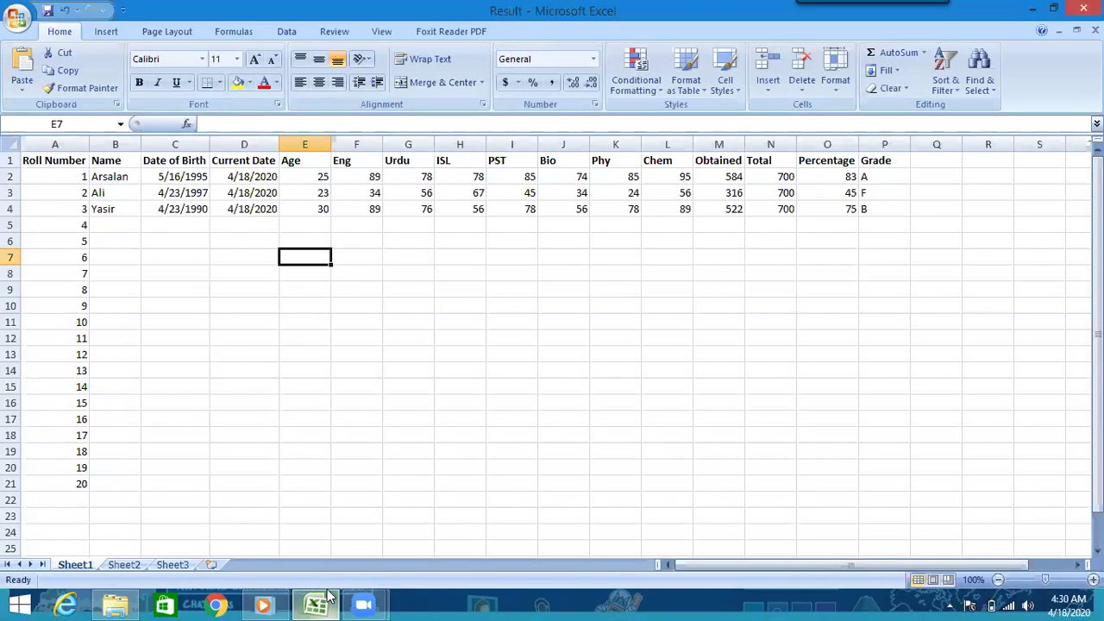
- Switch the ribbon to the Review tab and select cell C4
scroll(338, 69, "down", 5)
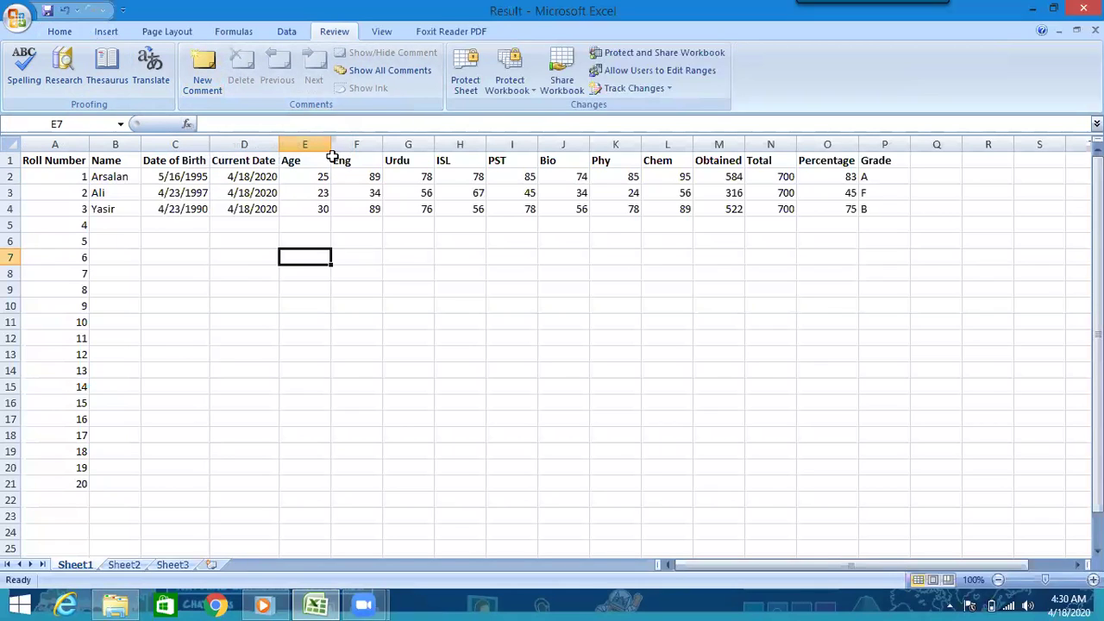
left_click(178, 209)
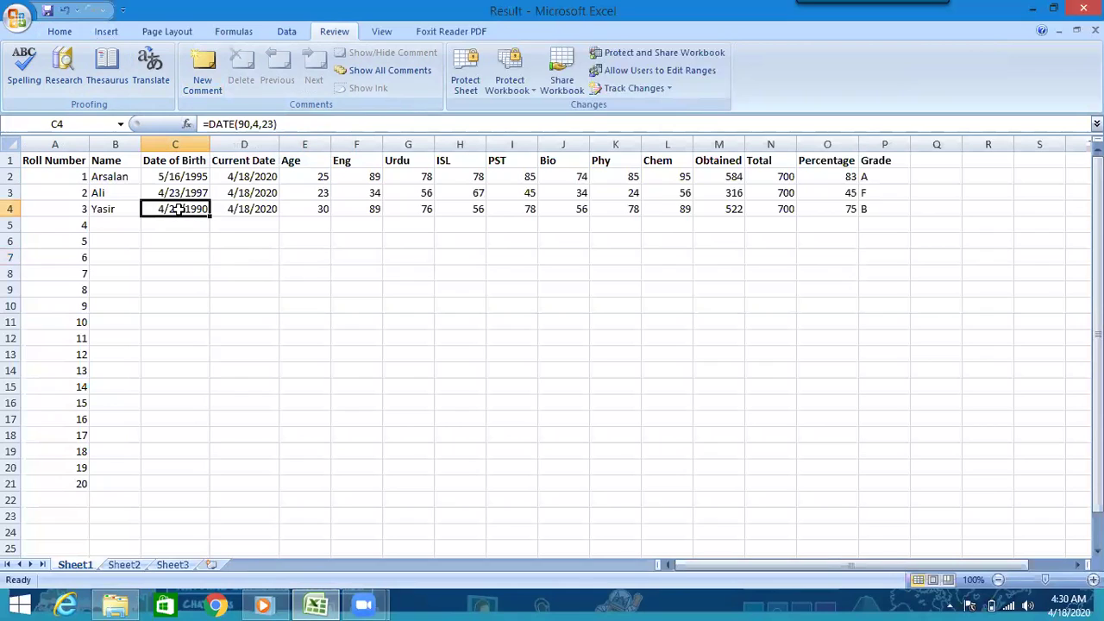
- Add the comment 'Date of Birth' to C4 and 'Total Marks' to N2
left_click(202, 69)
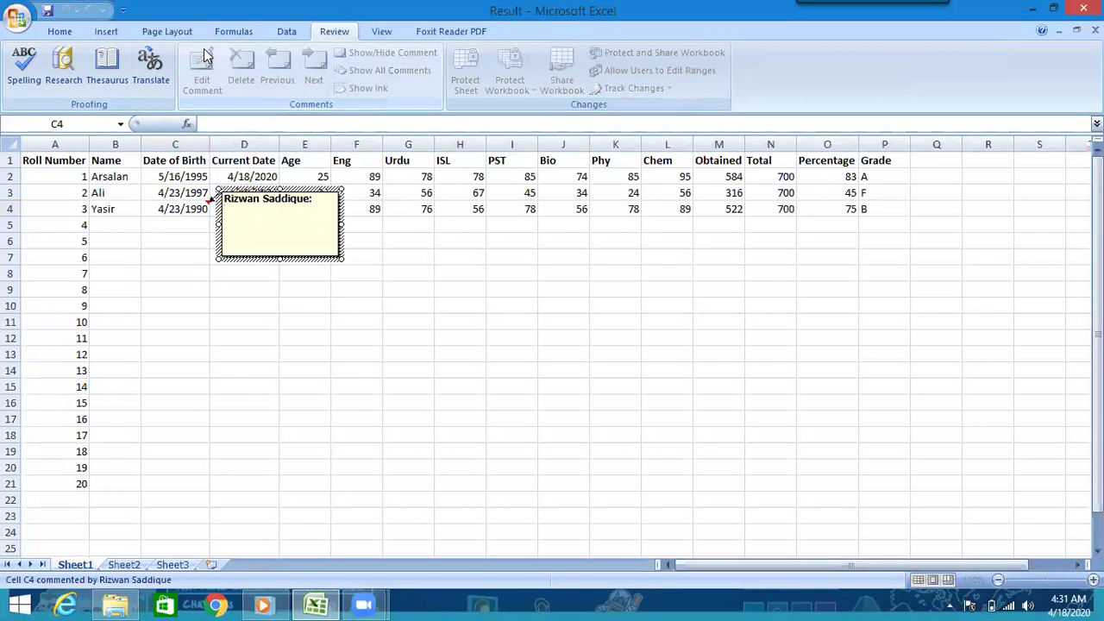
type("Date of Birth")
left_click(343, 352)
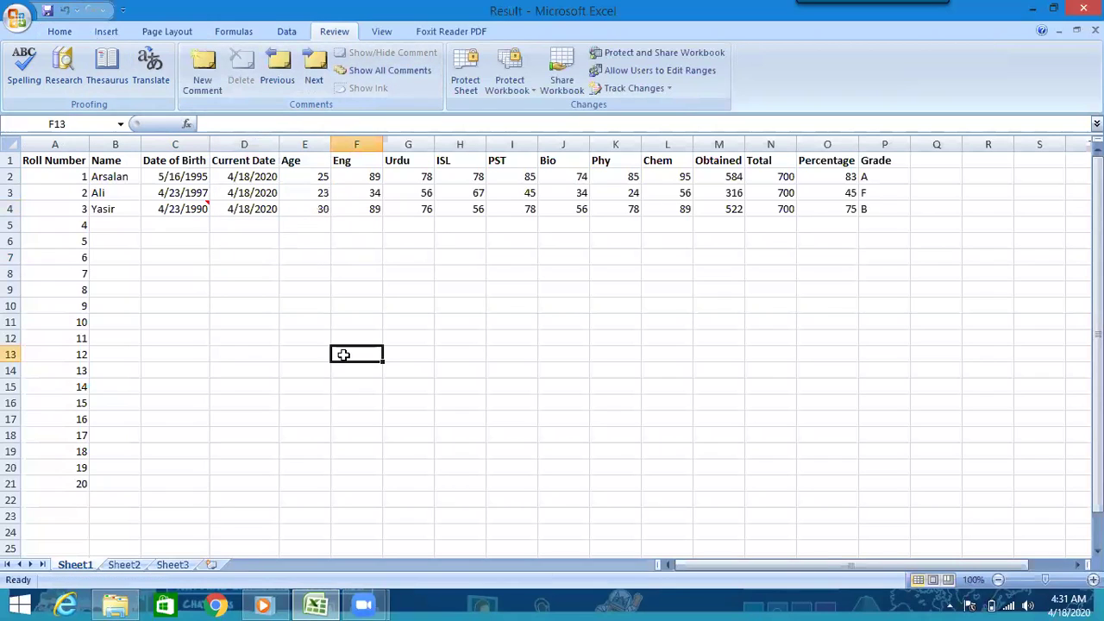
left_click(784, 177)
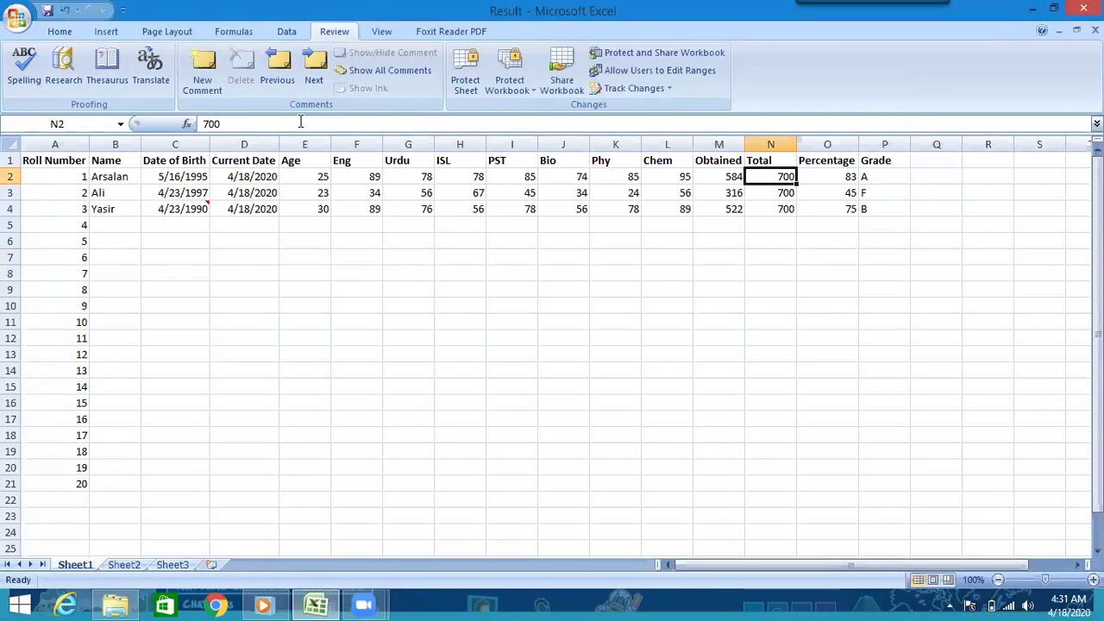
left_click(200, 84)
type("T")
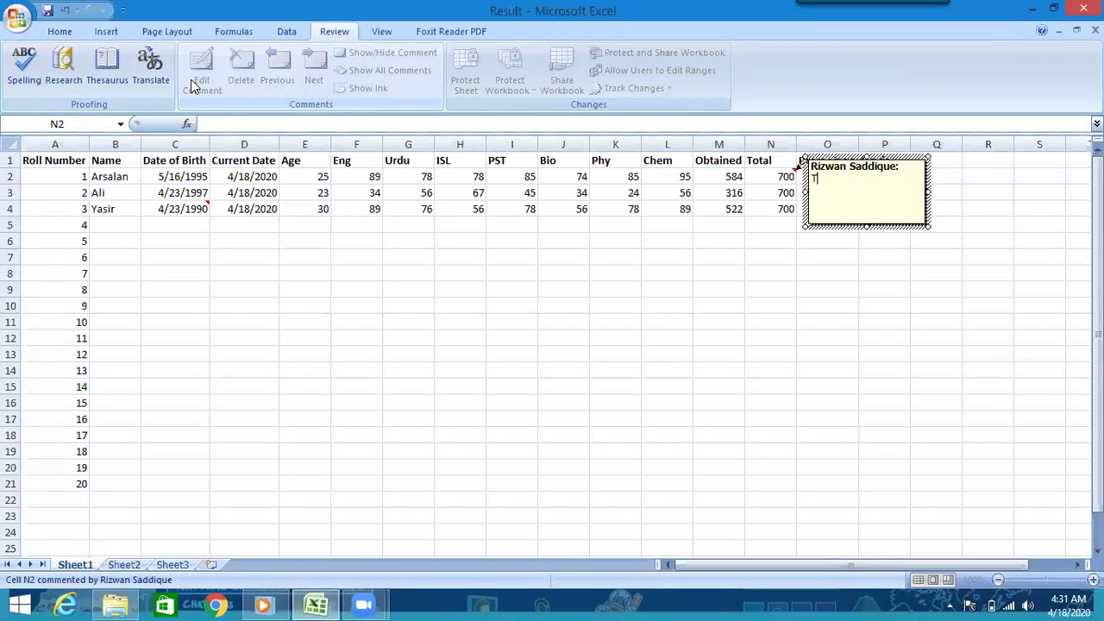
type("otal Marks")
left_click(445, 257)
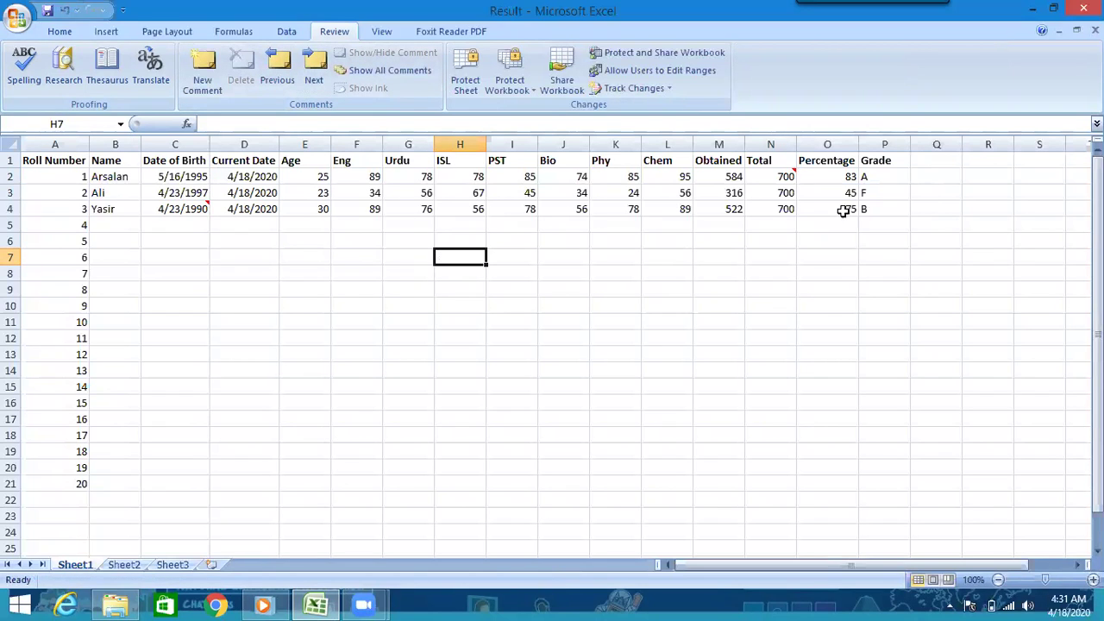
- Add the comment 'Percentage' to cell O2
left_click(850, 178)
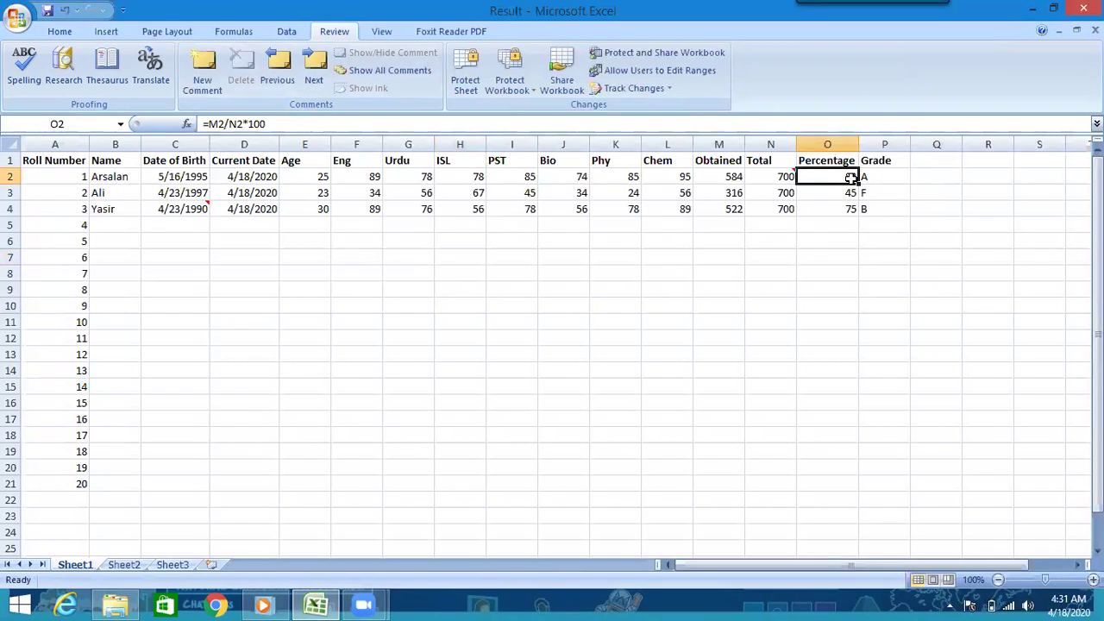
left_click(200, 59)
type("Per")
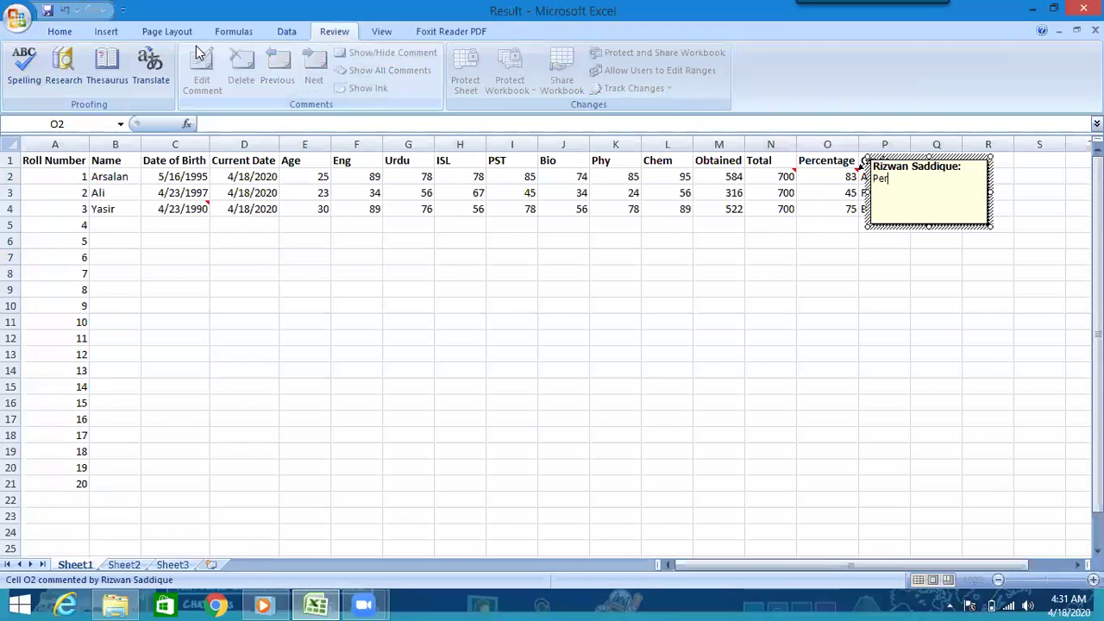
type("centage")
left_click(336, 337)
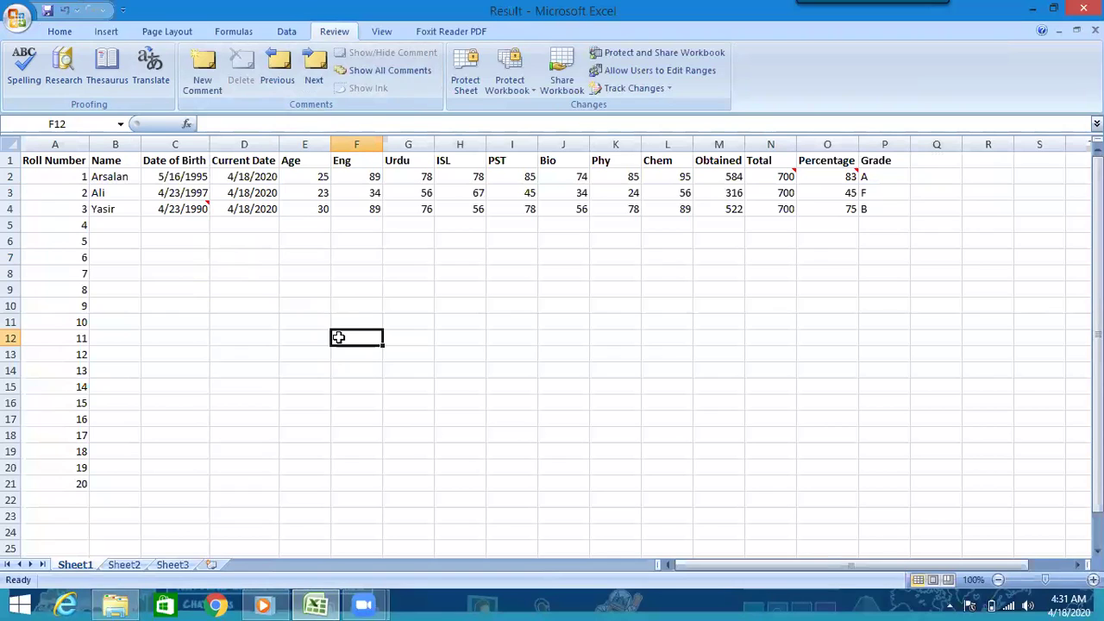
- Step through the comments with Next and Previous, dismissing the end-of-workbook message
left_click(207, 205)
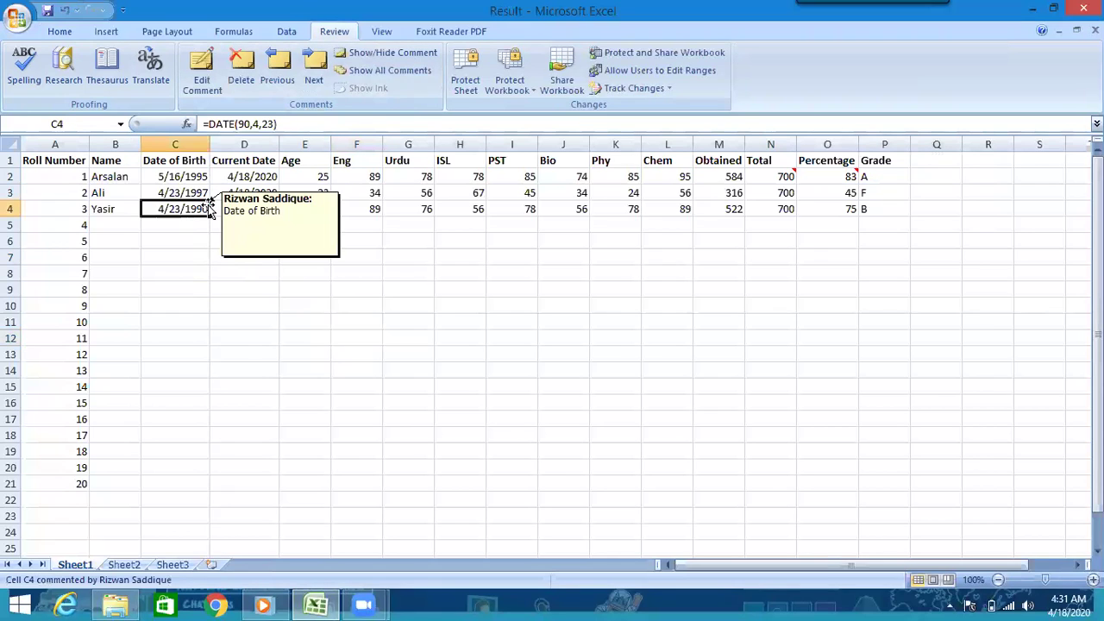
left_click(319, 413)
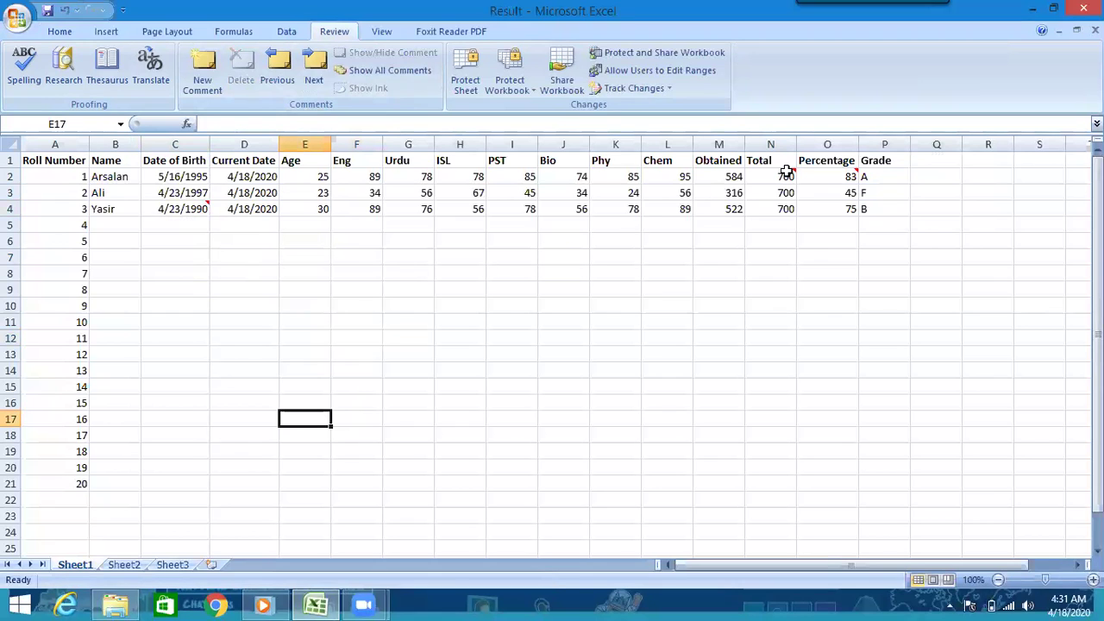
mouse_move(787, 170)
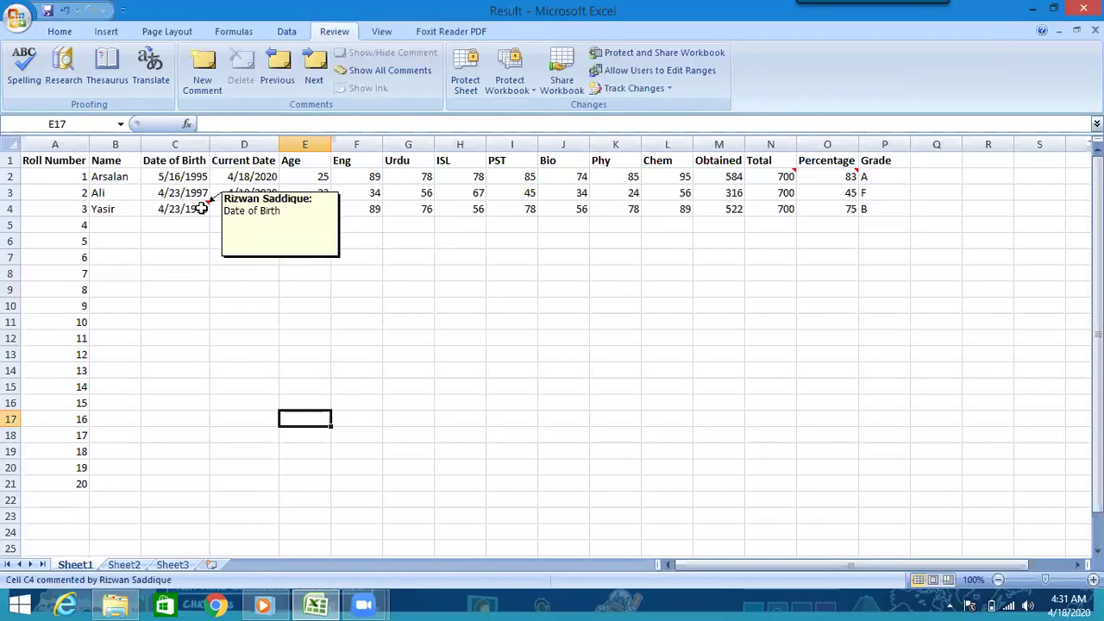
left_click(199, 177)
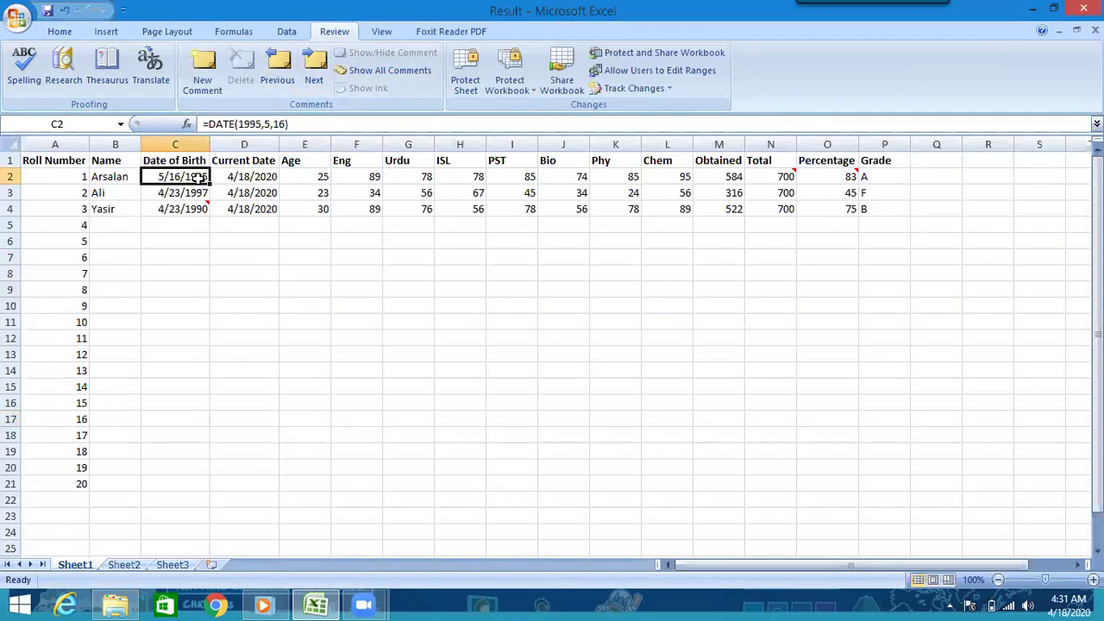
left_click(308, 73)
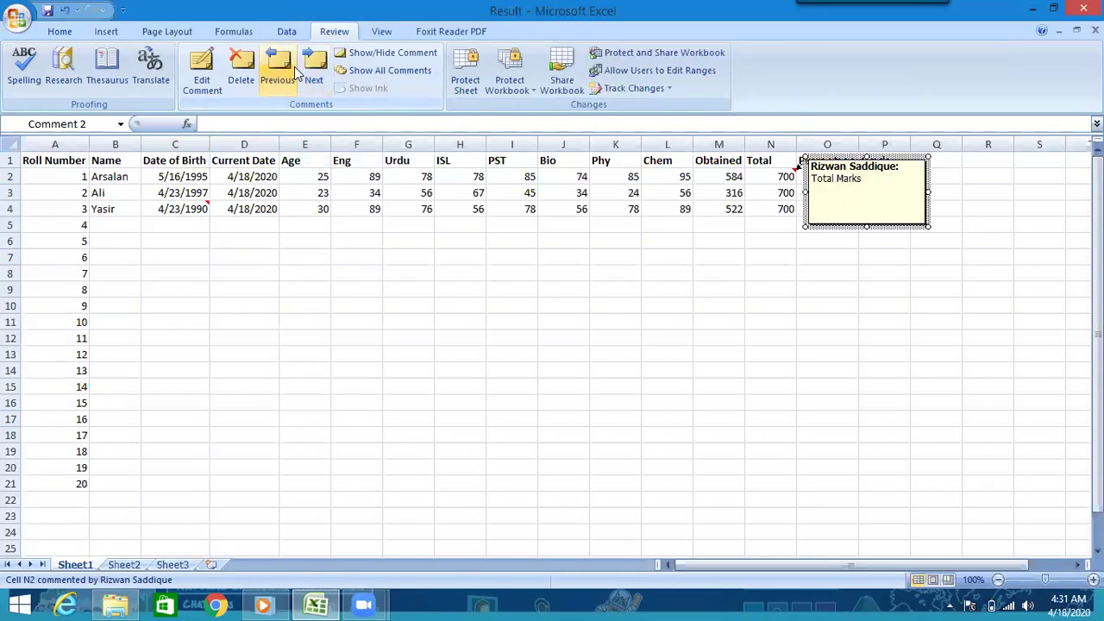
left_click(295, 67)
left_click(528, 342)
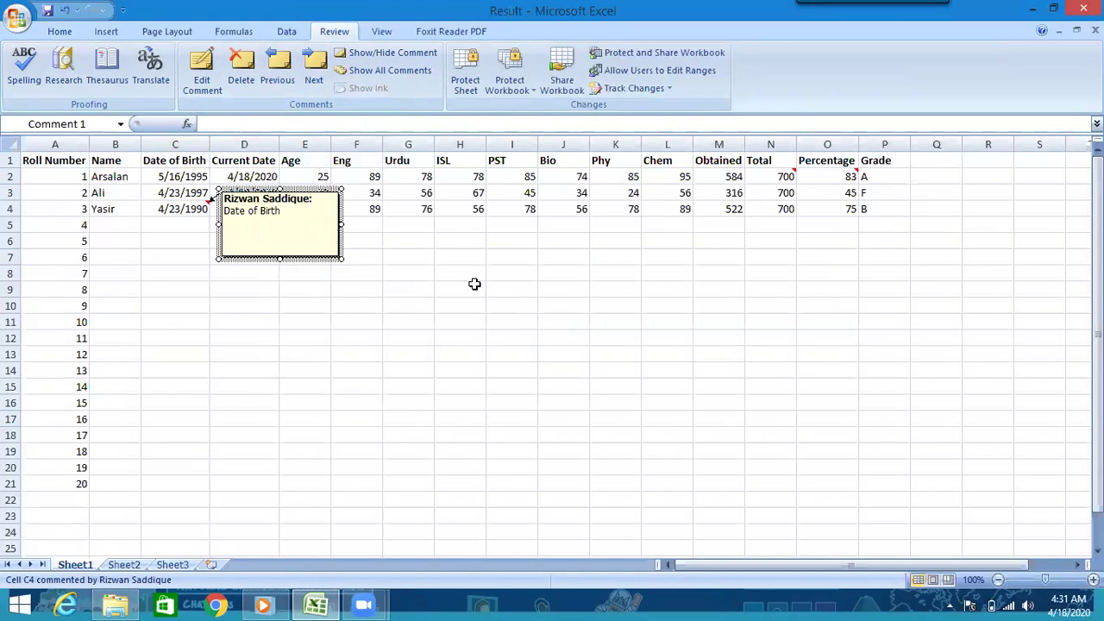
- Edit the C4 comment, appending the stray text 'n n nm nm nm'
left_click(217, 67)
type("n n nm nm nm")
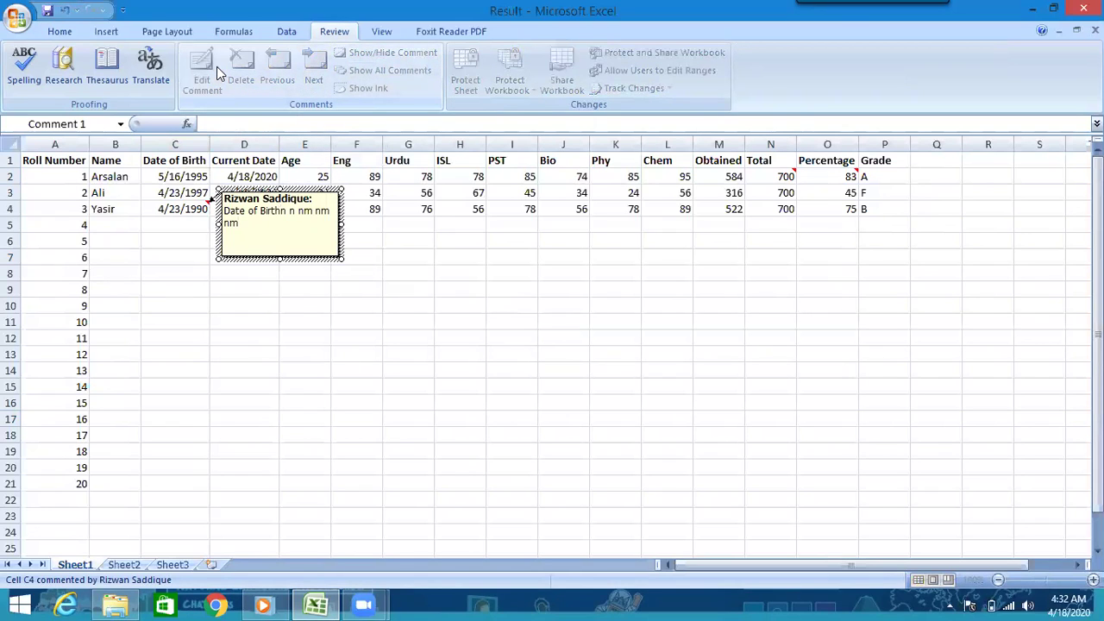
left_click(455, 377)
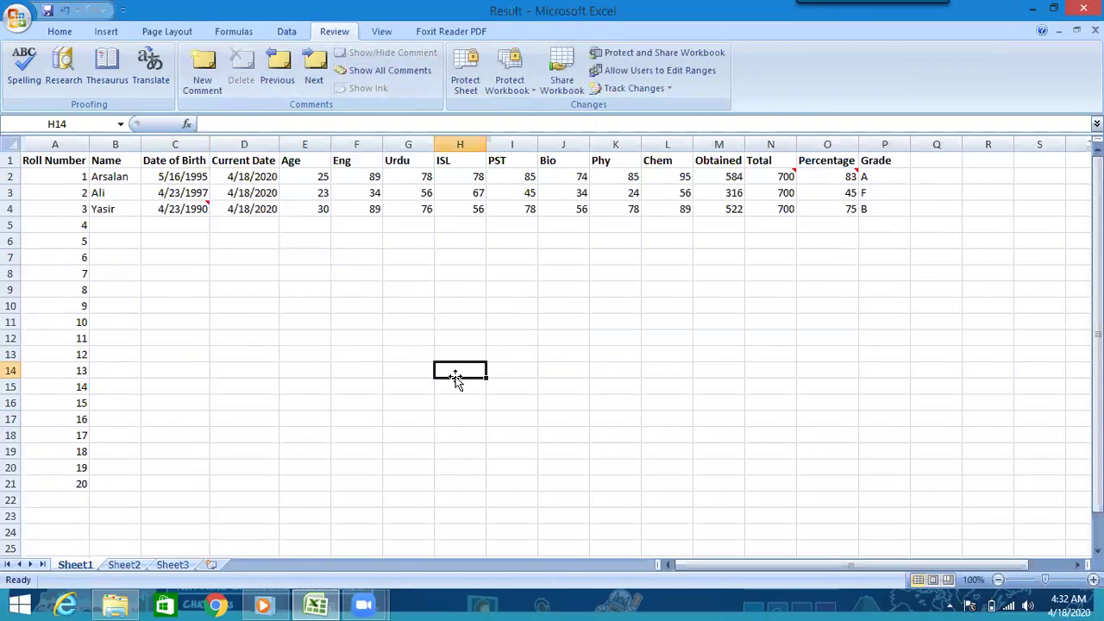
- Show all comments on the sheet, then hide the C4 comment
left_click(188, 223)
left_click(185, 192)
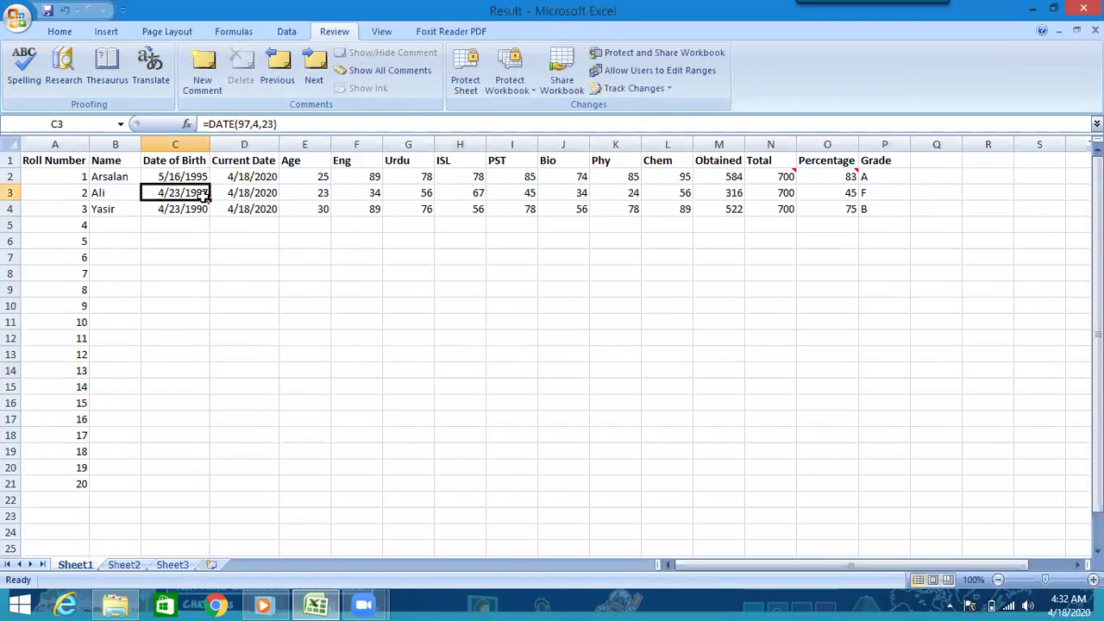
left_click(185, 209)
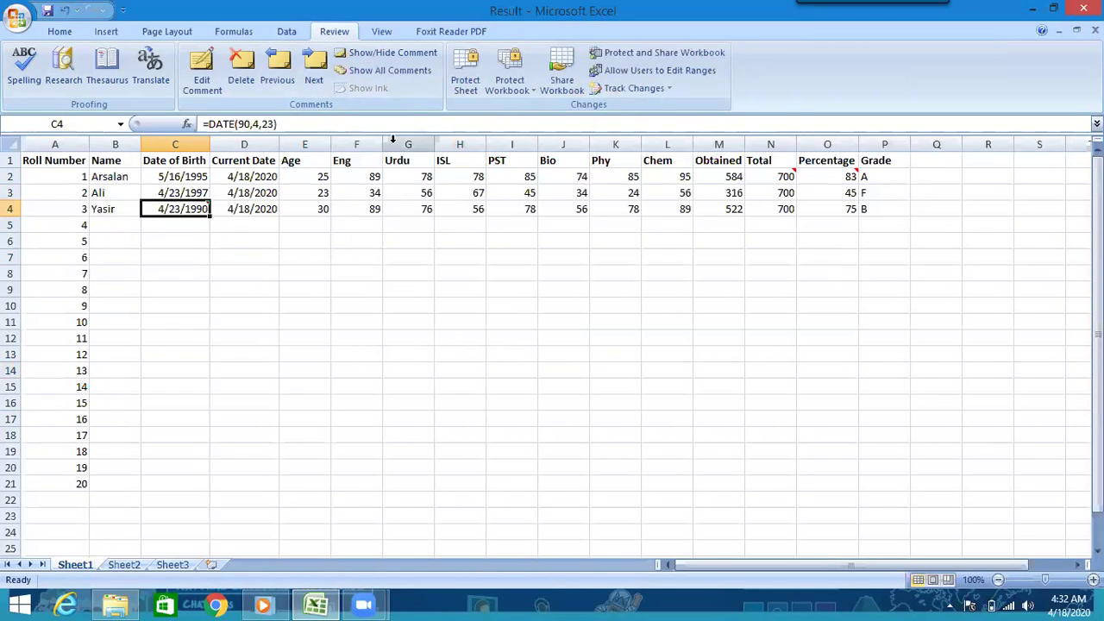
left_click(395, 72)
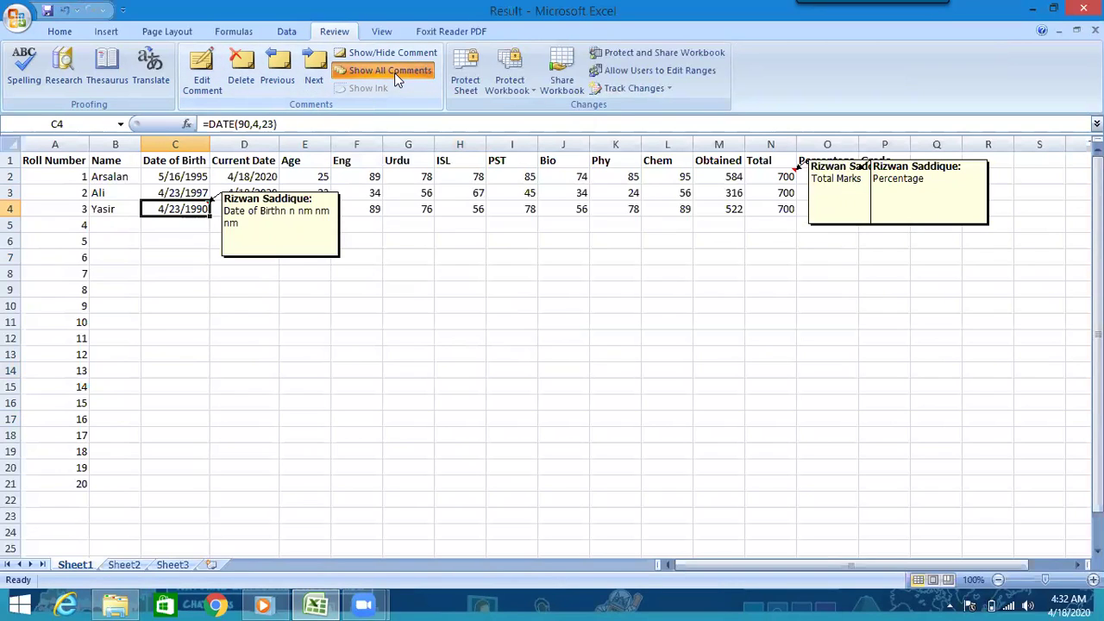
left_click(392, 47)
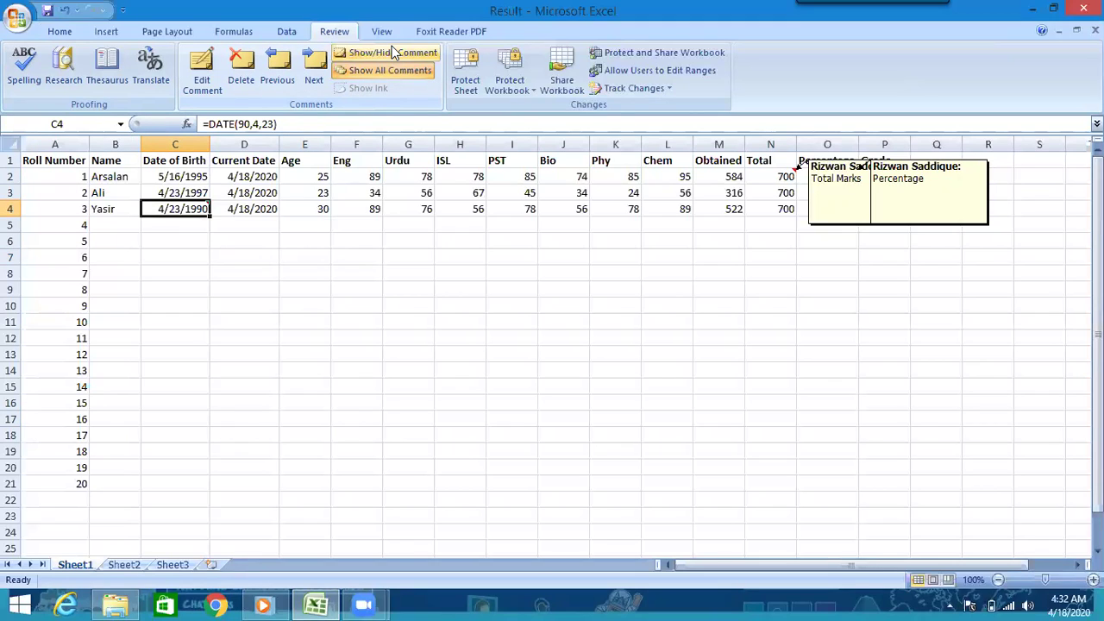
- Delete the Date of Birth comment on cell C4
left_click(263, 256)
left_click(196, 212)
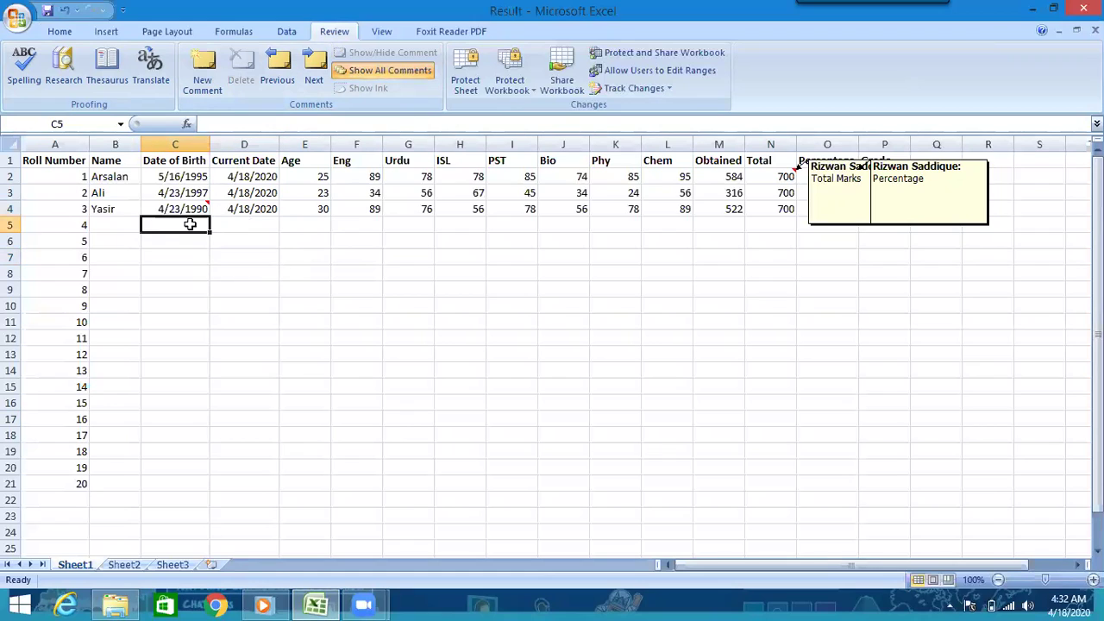
mouse_move(183, 201)
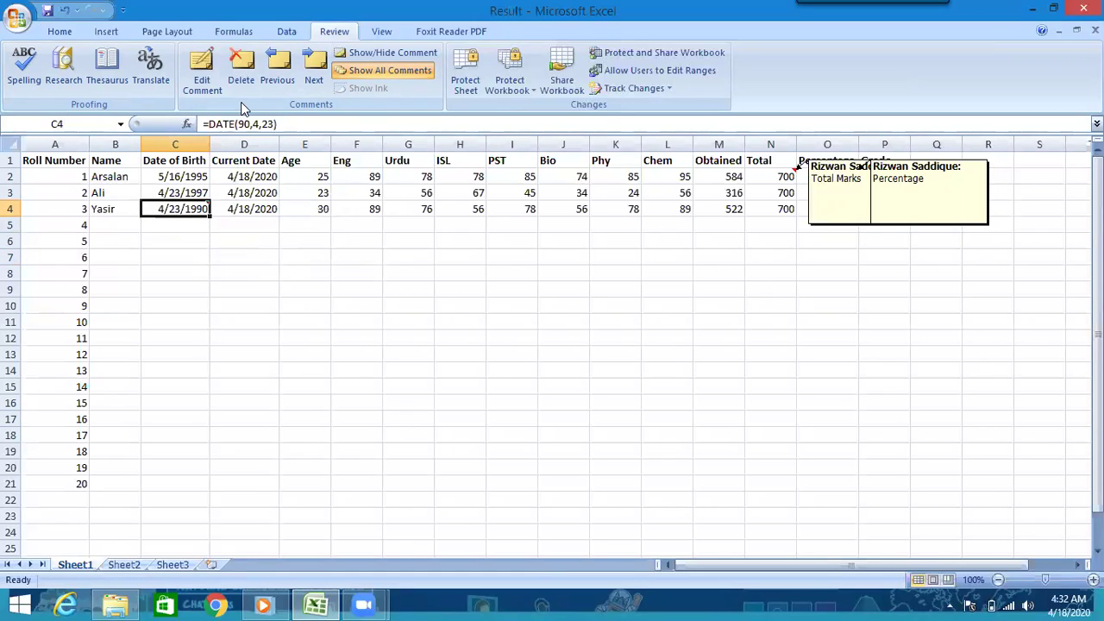
left_click(242, 85)
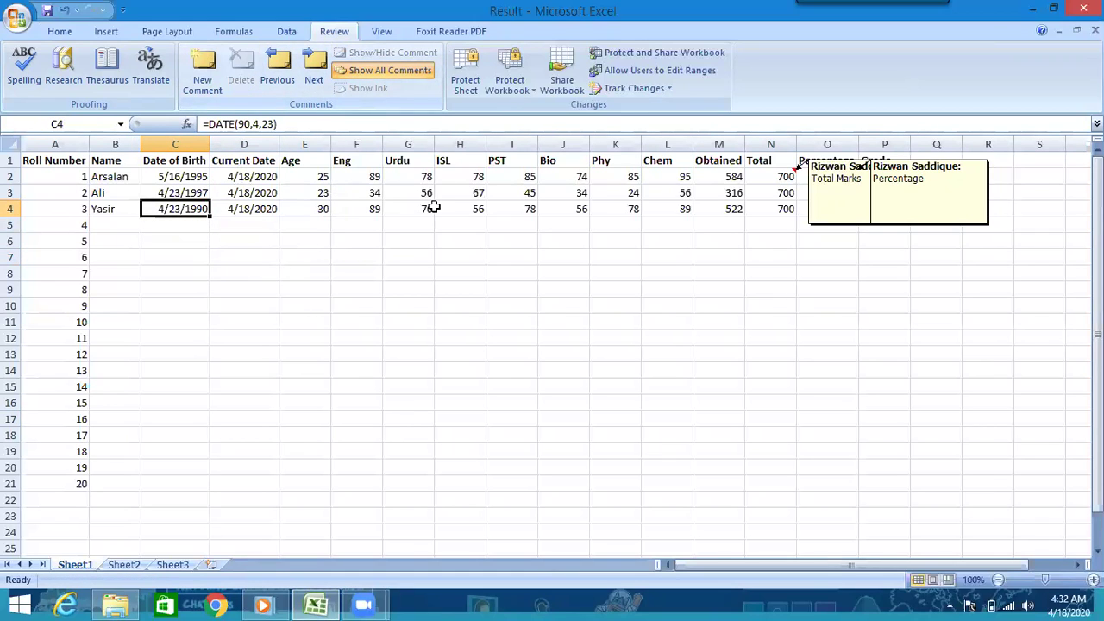
- Delete the Total Marks comment on cell N2
left_click(903, 222)
left_click(825, 254)
left_click(819, 160)
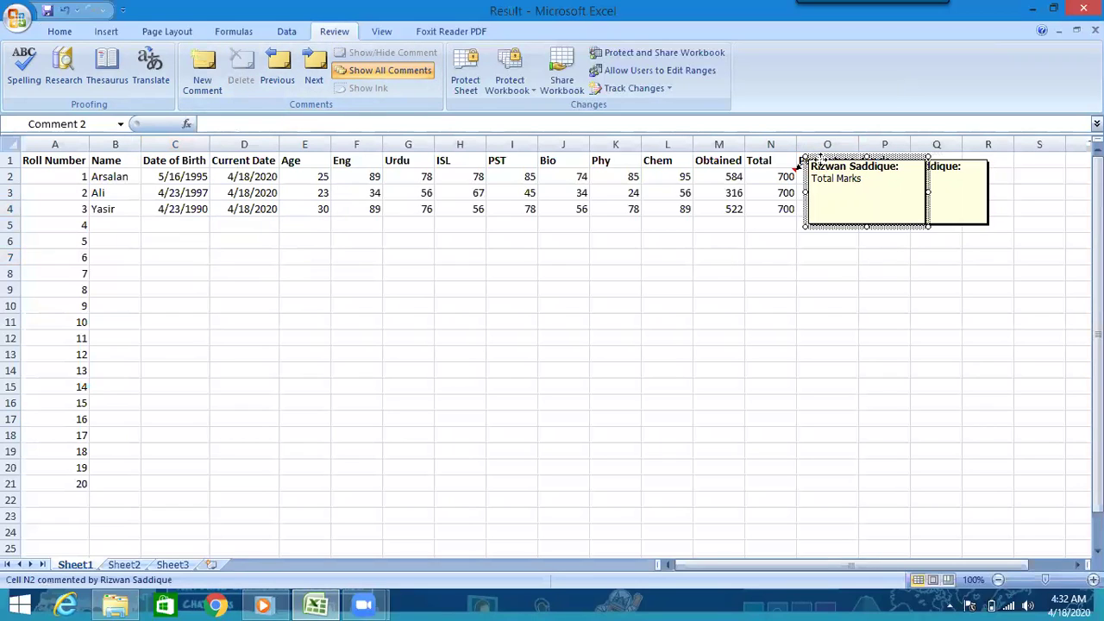
left_click(241, 65)
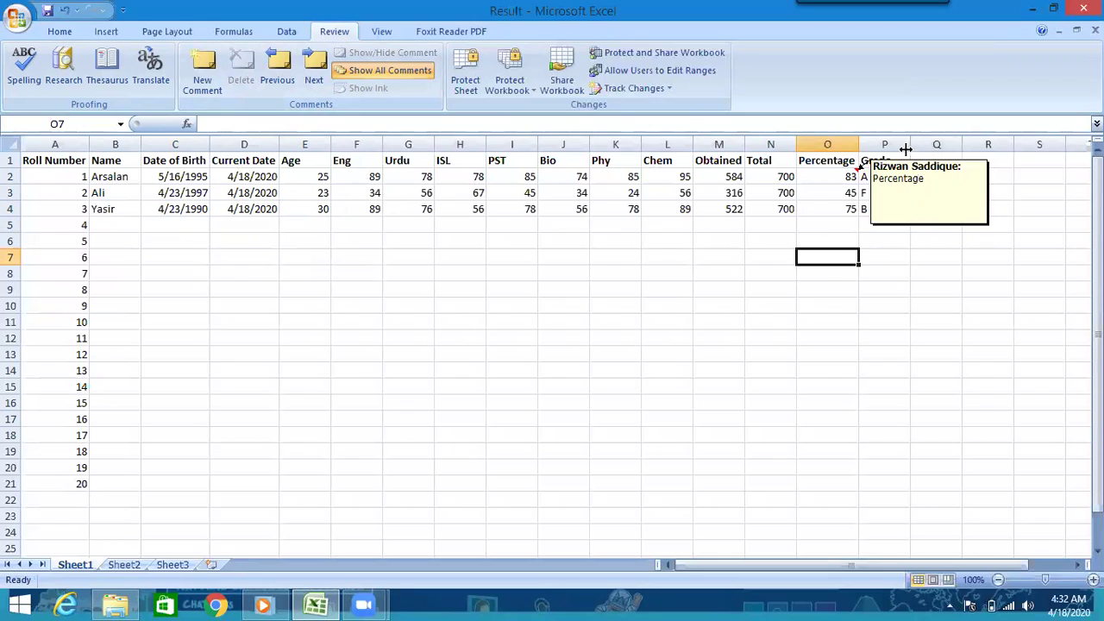
- Delete the Percentage comment on cell O2
left_click(861, 173)
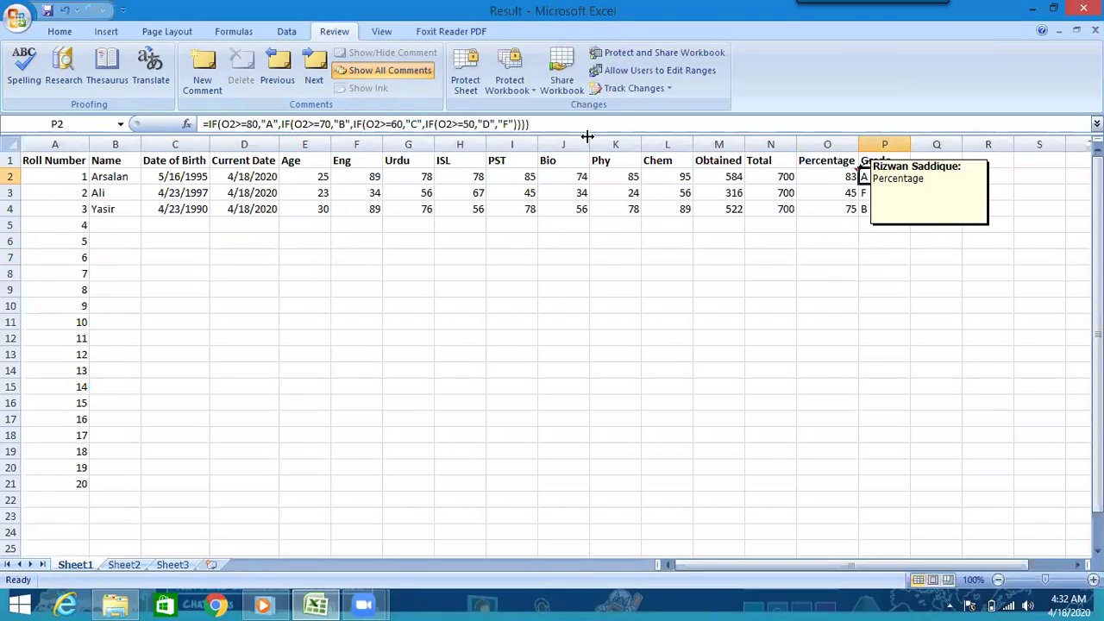
left_click(402, 241)
left_click(741, 275)
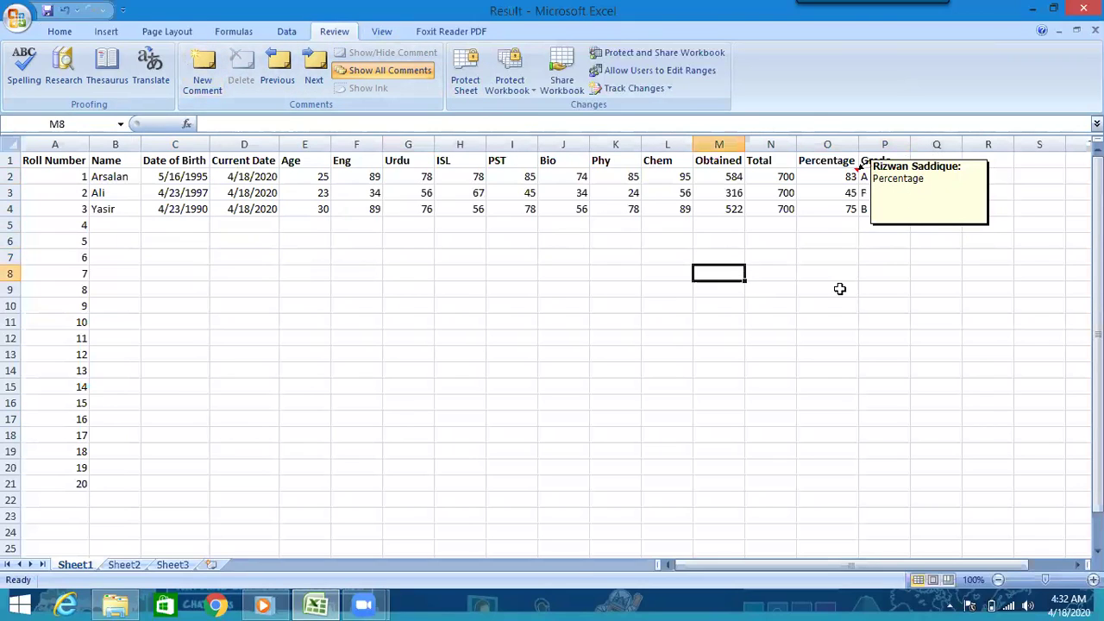
left_click(822, 171)
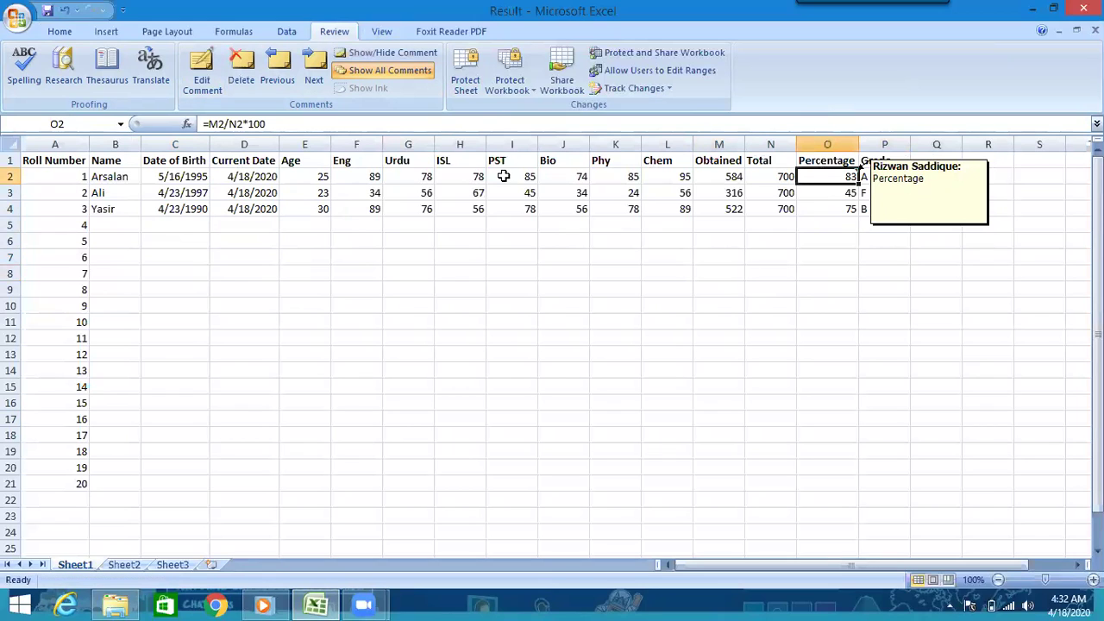
left_click(239, 65)
left_click(516, 337)
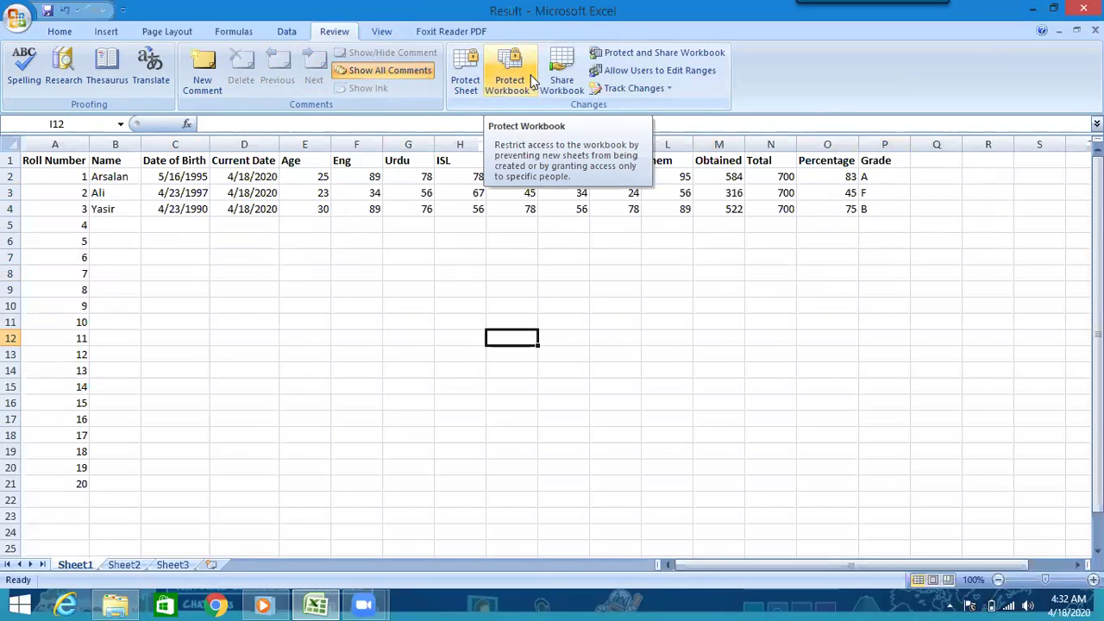
- Cancel the Protect Sheet dialog, and type then erase stray text 'w mQNMDB' in F14
left_click(469, 66)
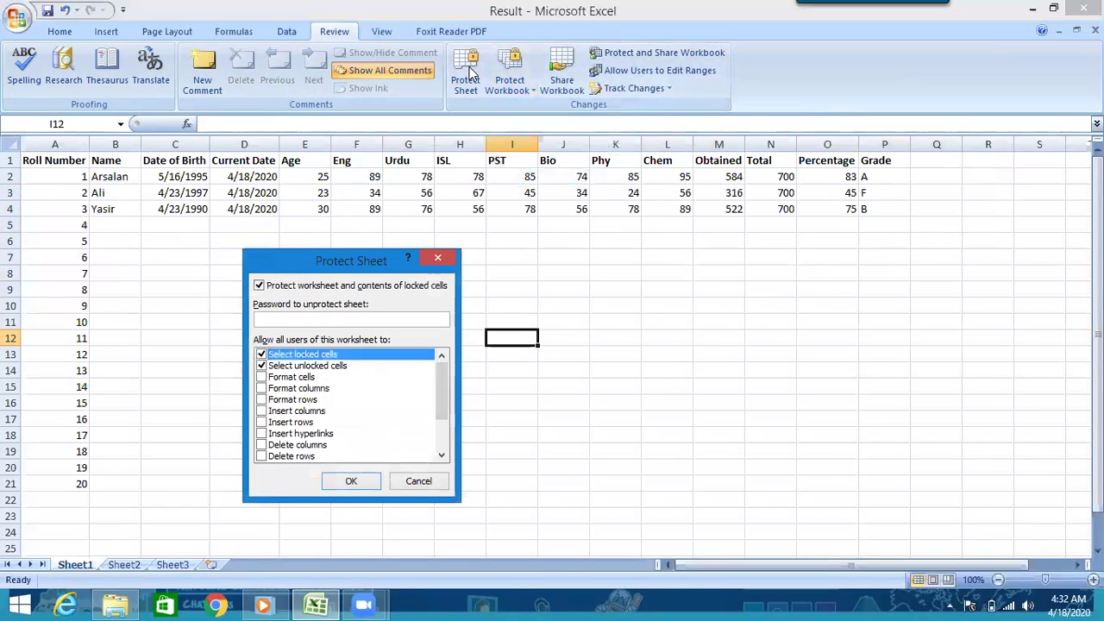
left_click(417, 482)
left_click(337, 371)
type("w mQNMDB")
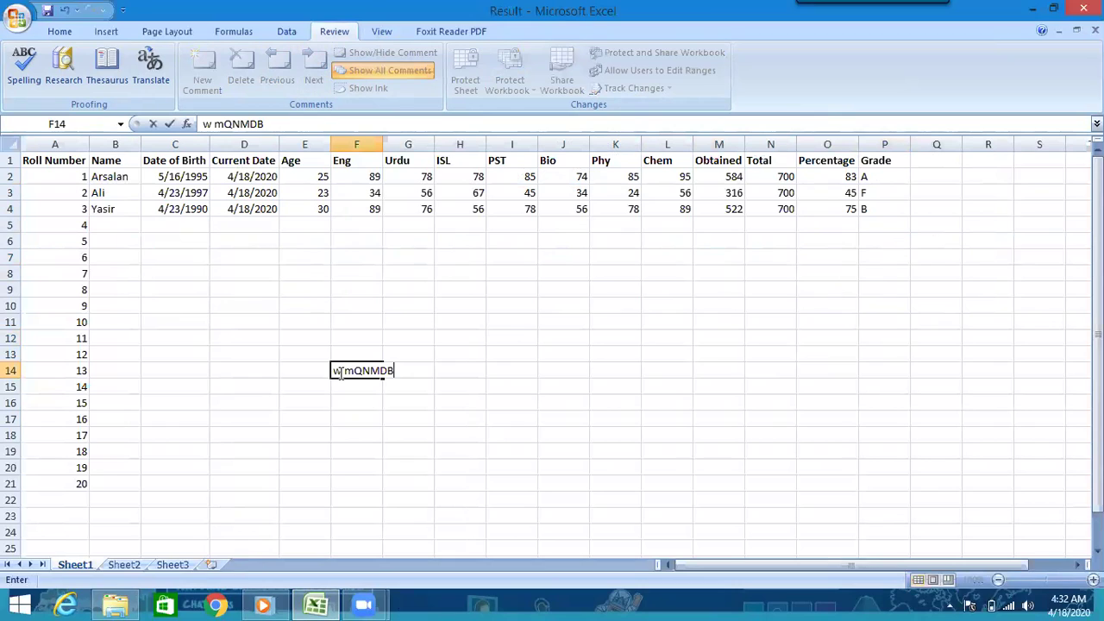
key("BackSpace")
key("BackSpace")
key("BackSpace")
key("BackSpace")
key("BackSpace")
key("BackSpace")
key("BackSpace")
key("BackSpace")
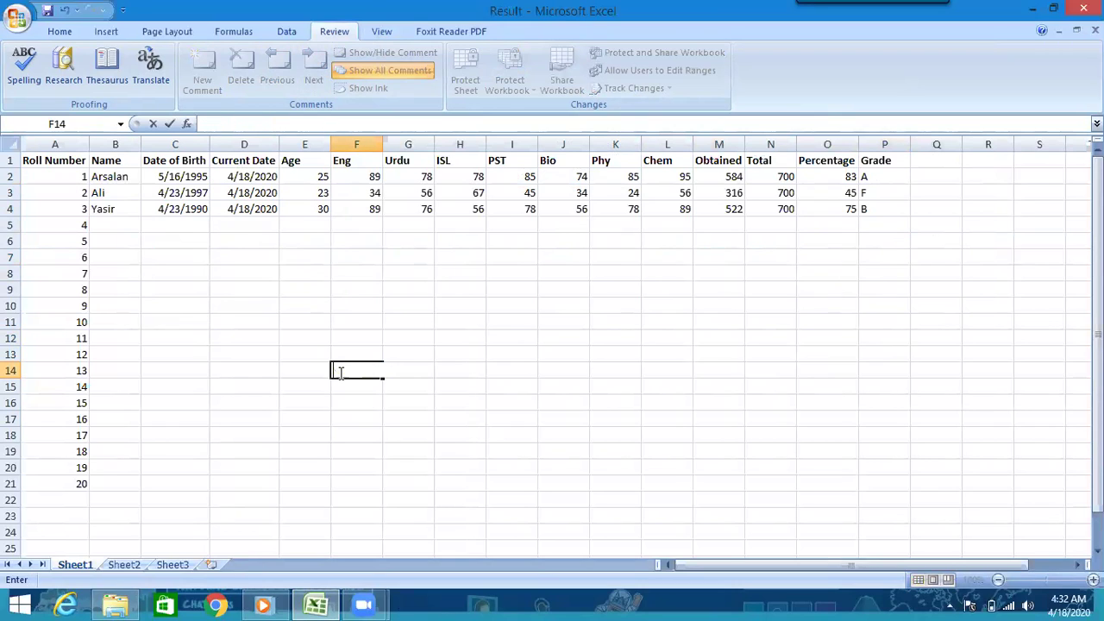
left_click(403, 438)
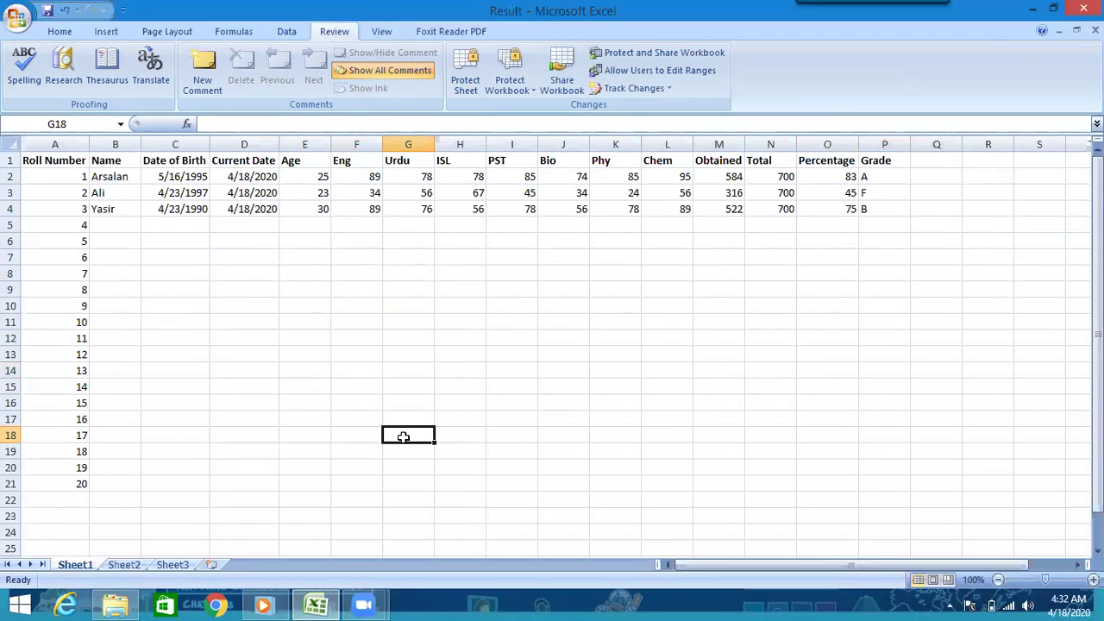
- Protect Sheet1 with a password, disallowing selection of locked and unlocked cells
left_click(469, 76)
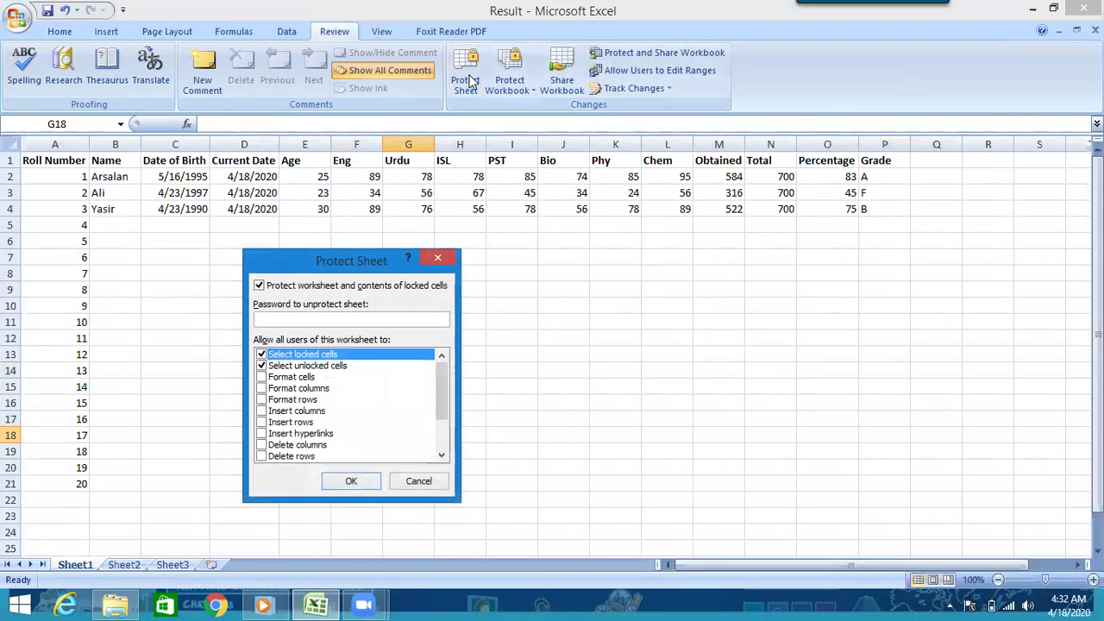
left_click(261, 354)
left_click(262, 366)
left_click(271, 321)
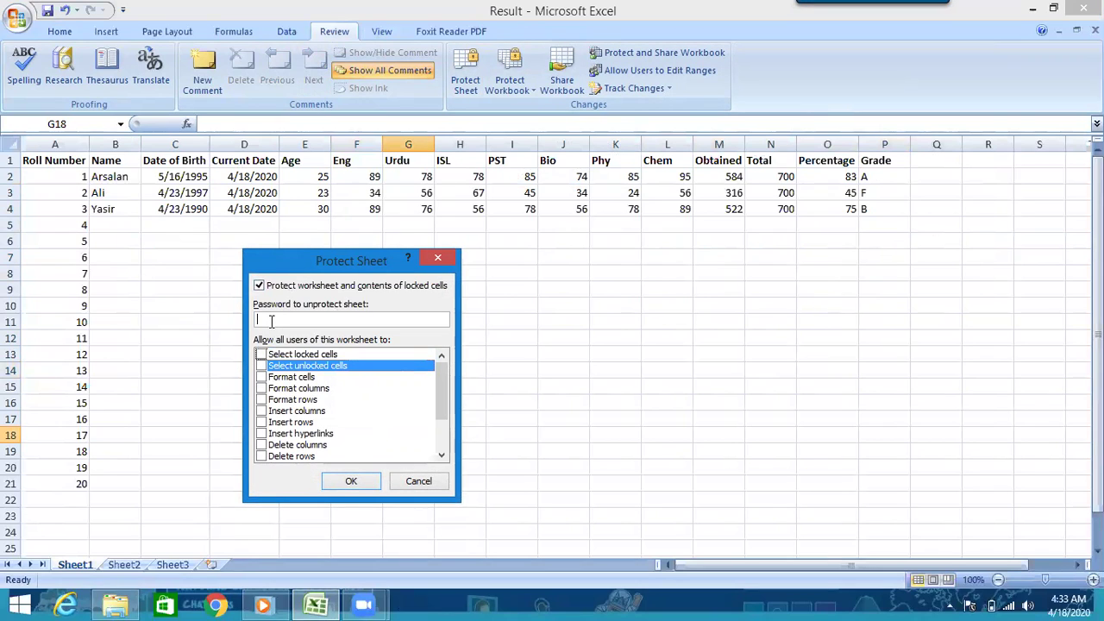
type("123")
left_click(351, 481)
type("•")
left_click(375, 428)
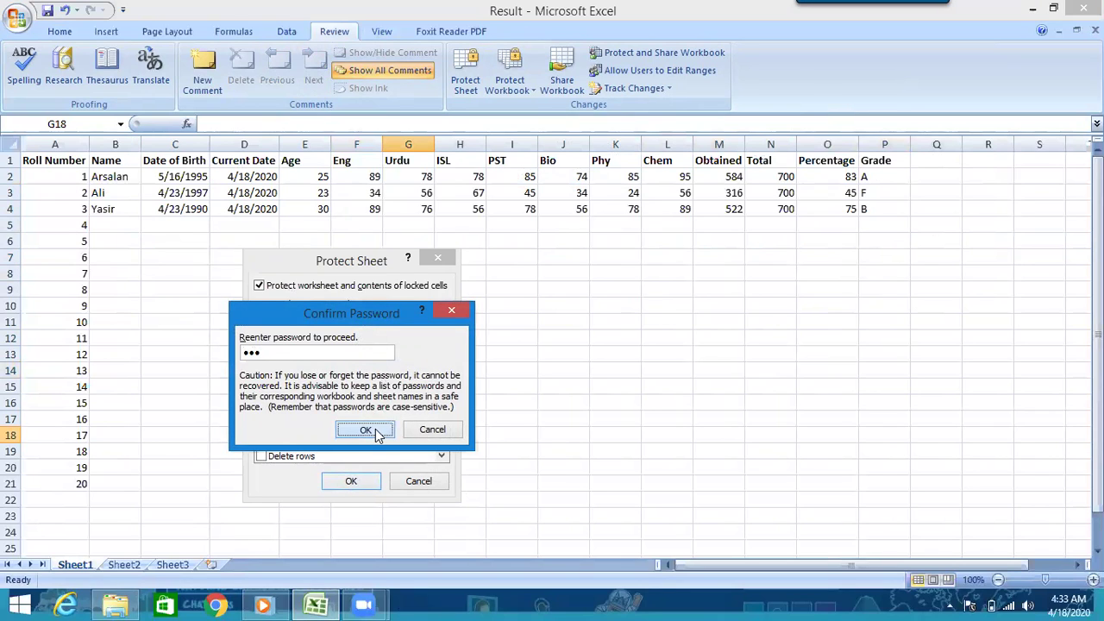
- Attempt to cut date cell D2, dismiss the protection warning, and begin unprotecting Sheet1
right_click(187, 209)
left_click(400, 372)
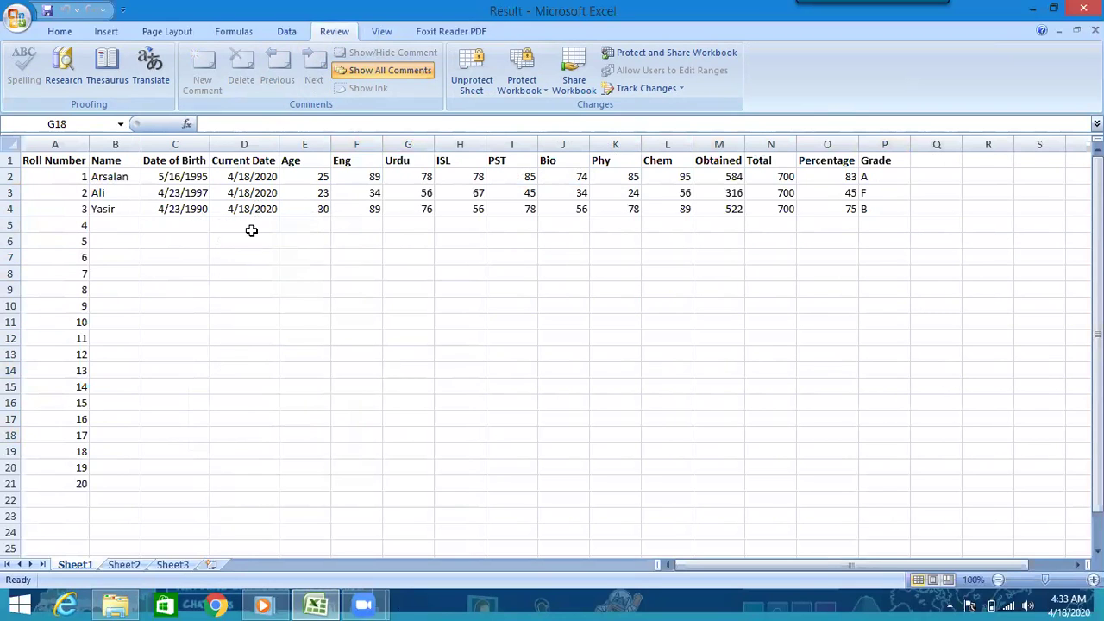
right_click(239, 169)
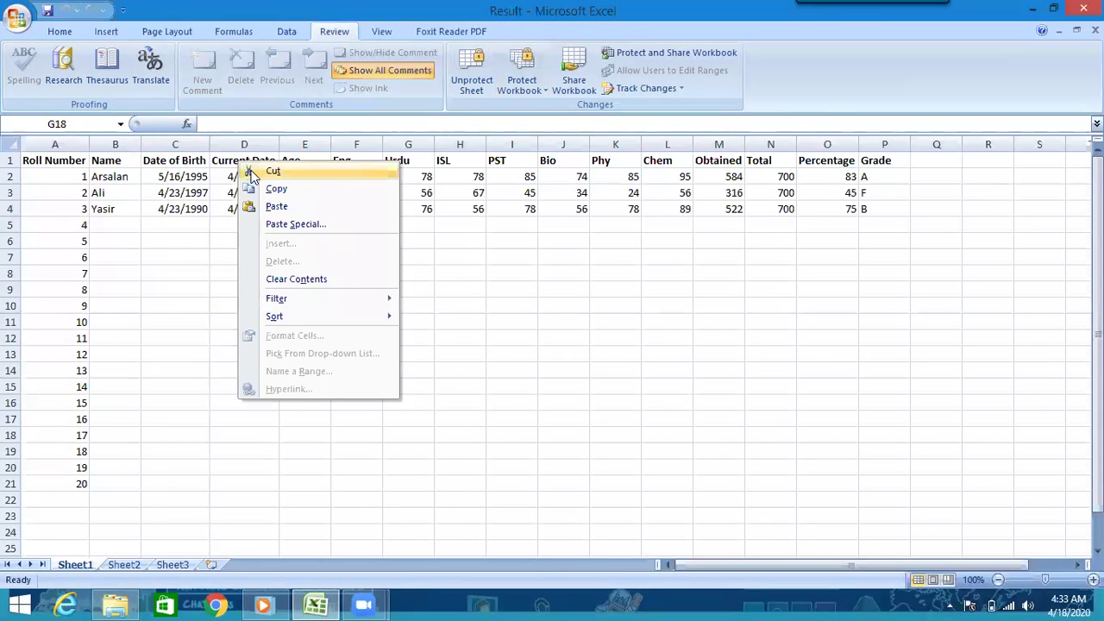
left_click(253, 175)
left_click(556, 350)
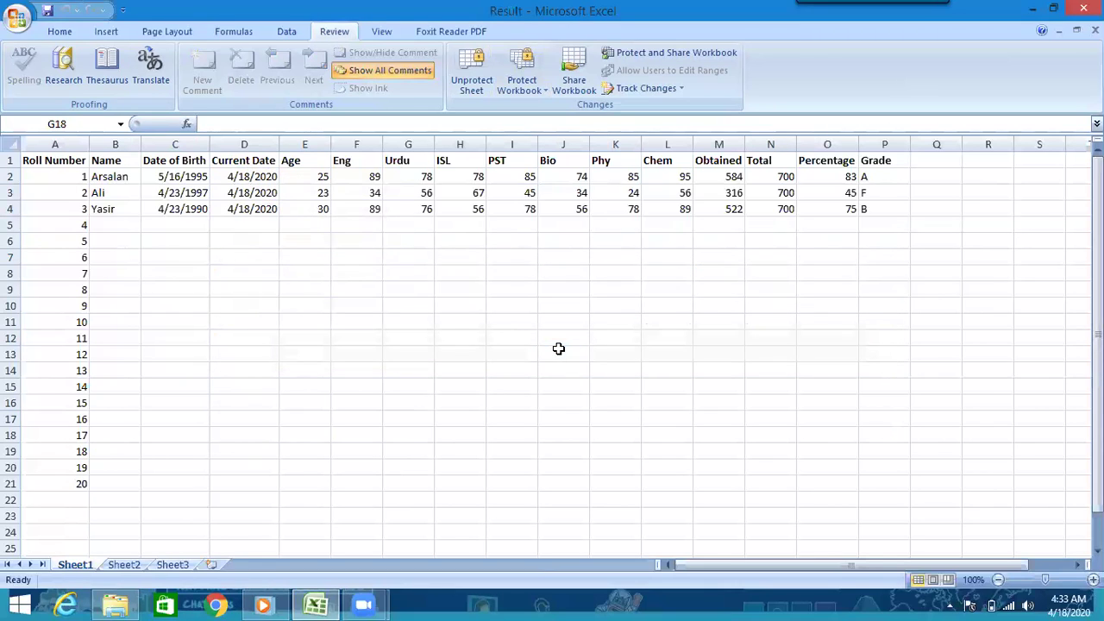
left_click(481, 86)
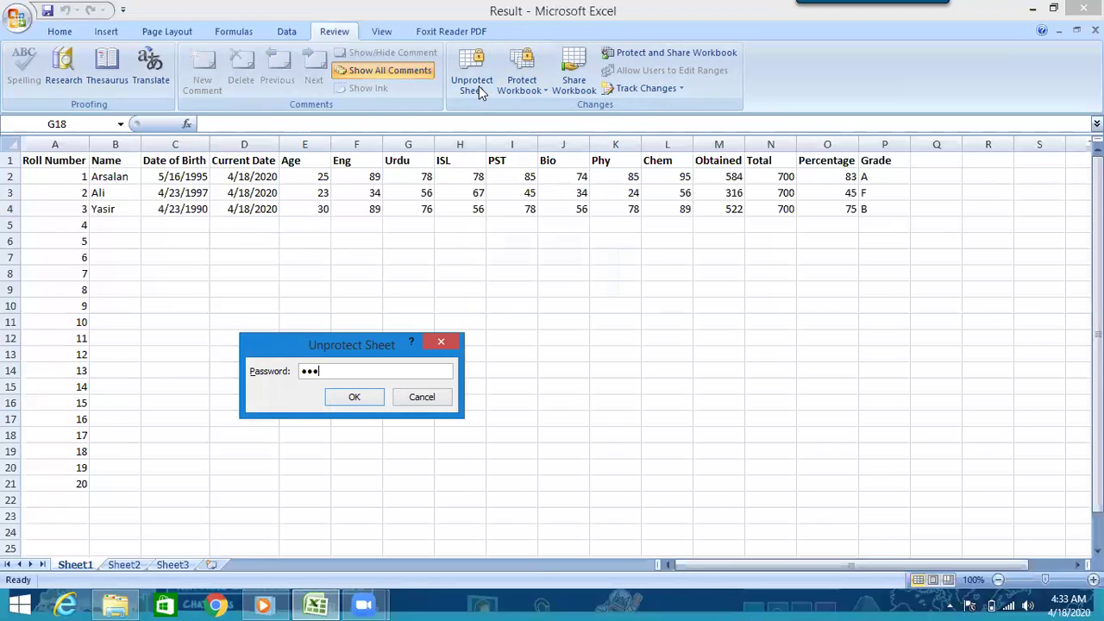
- Unprotect Sheet1 with its password, then select the date cells C2:D4
left_click(354, 396)
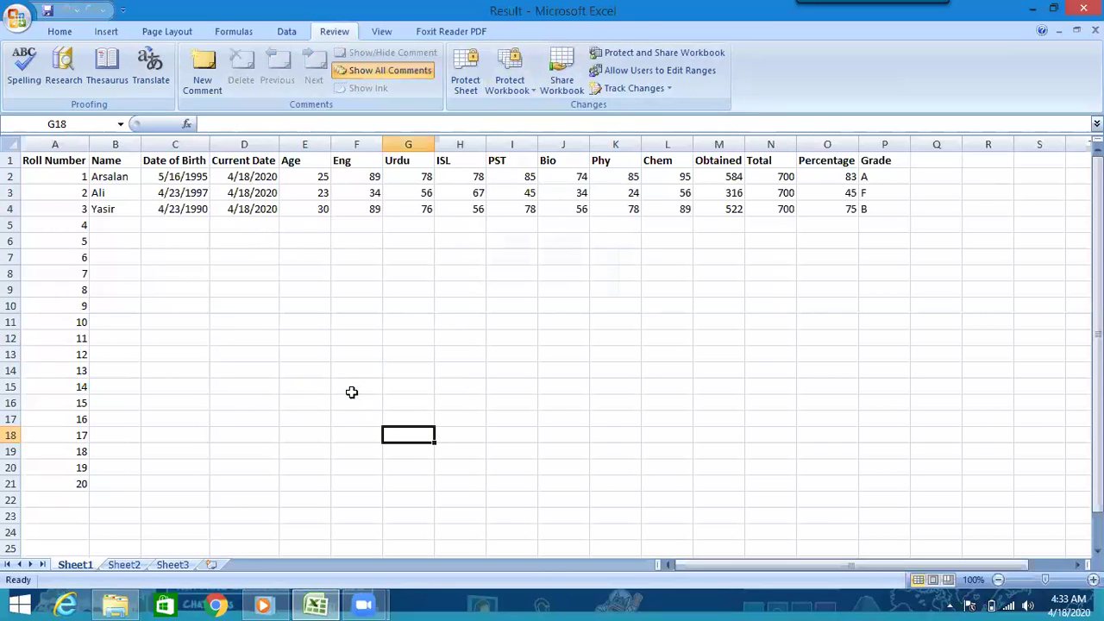
left_click(475, 89)
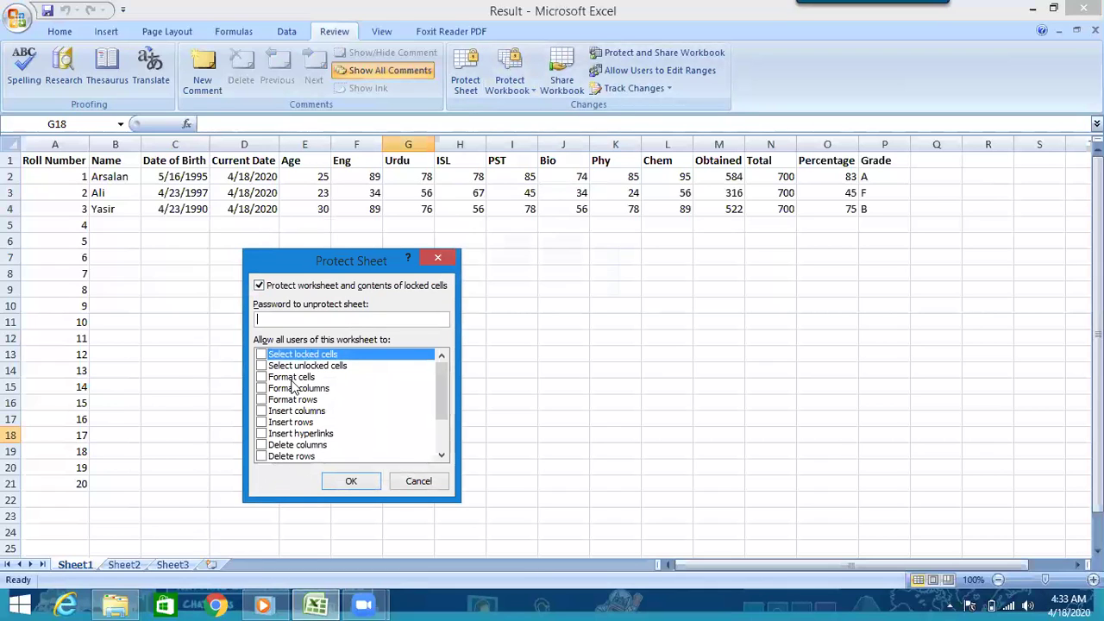
left_click(418, 481)
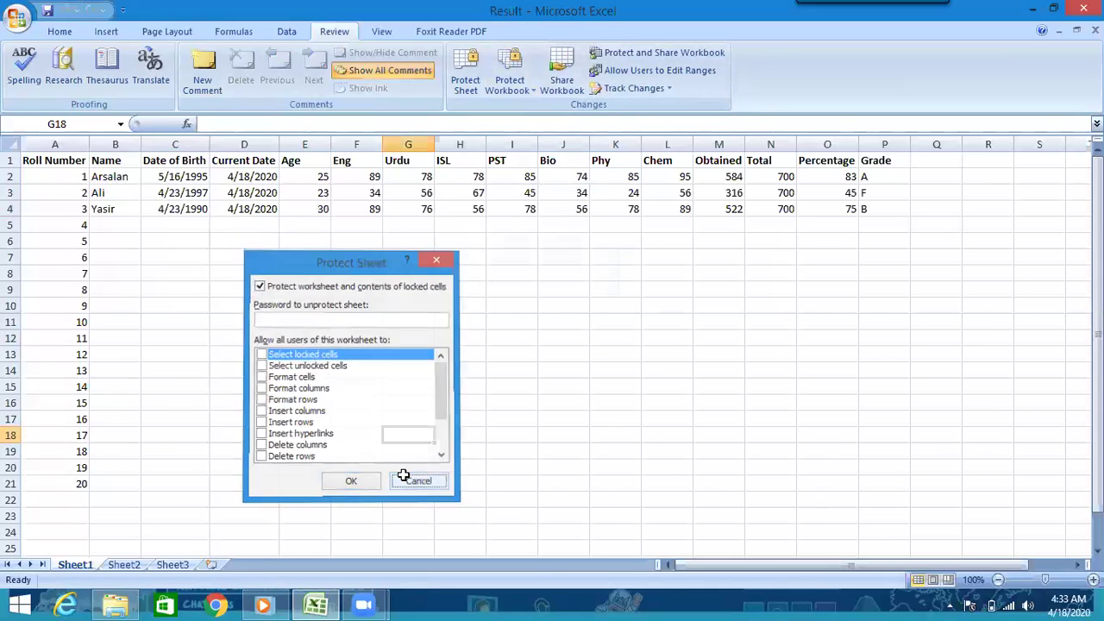
left_click(269, 209)
left_click(178, 290)
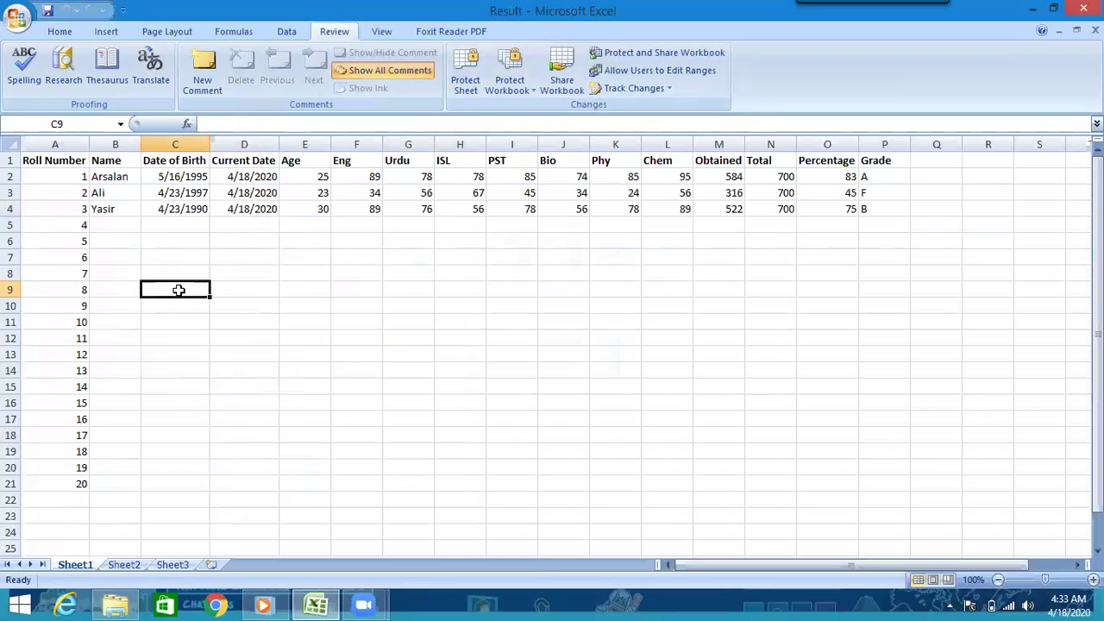
left_click_drag(158, 175, 259, 210)
- Re-protect the sheet with a password, allowing selection of locked and unlocked cells
left_click(471, 94)
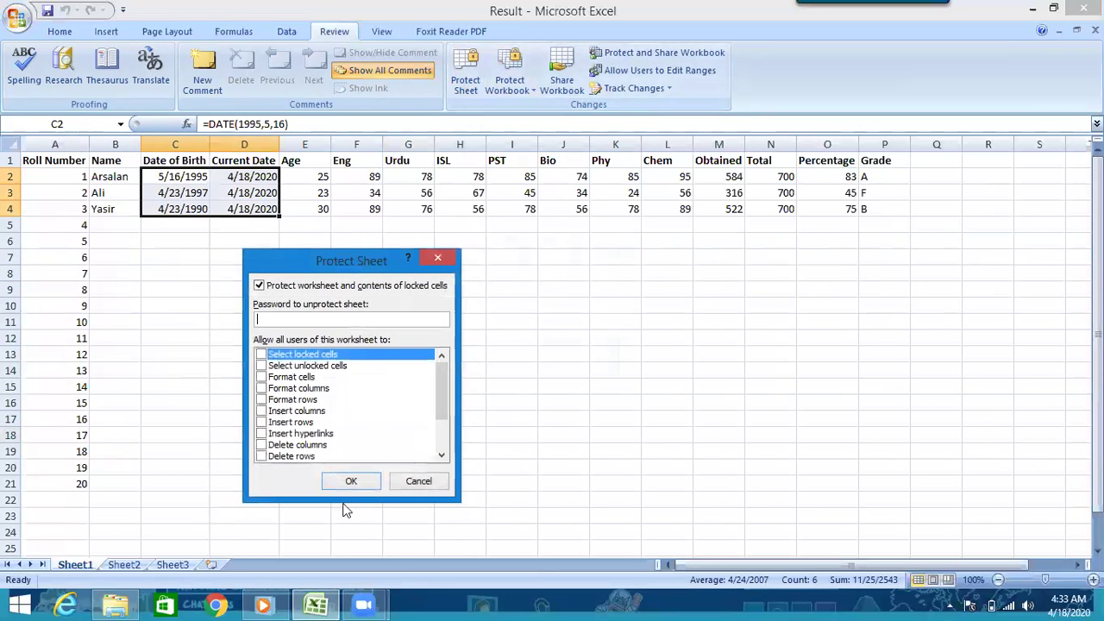
left_click(261, 354)
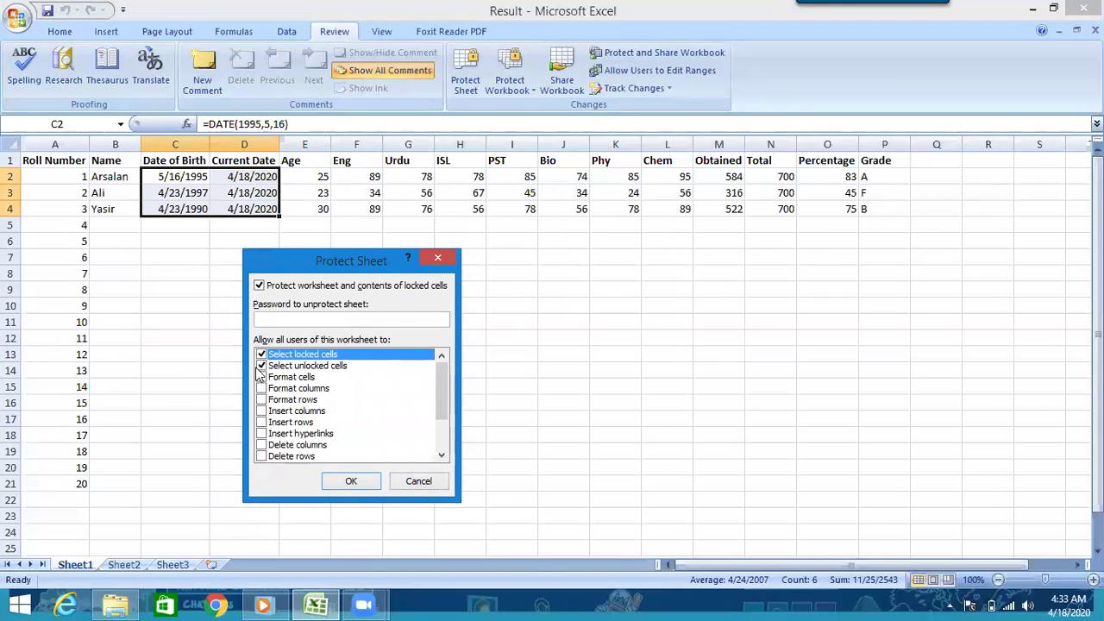
left_click(261, 365)
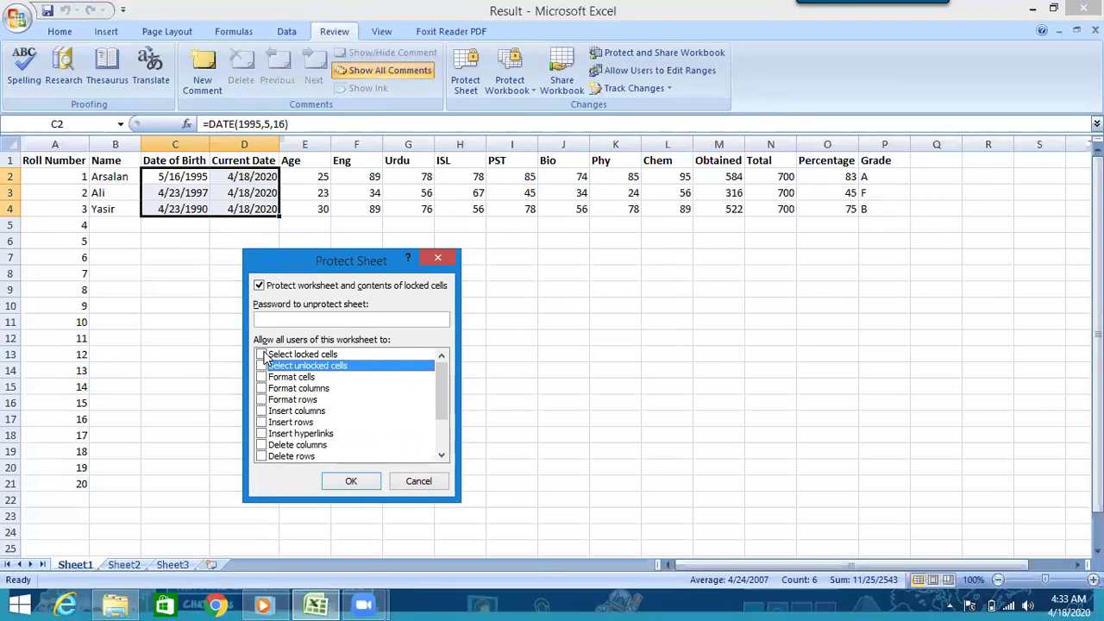
left_click(263, 356)
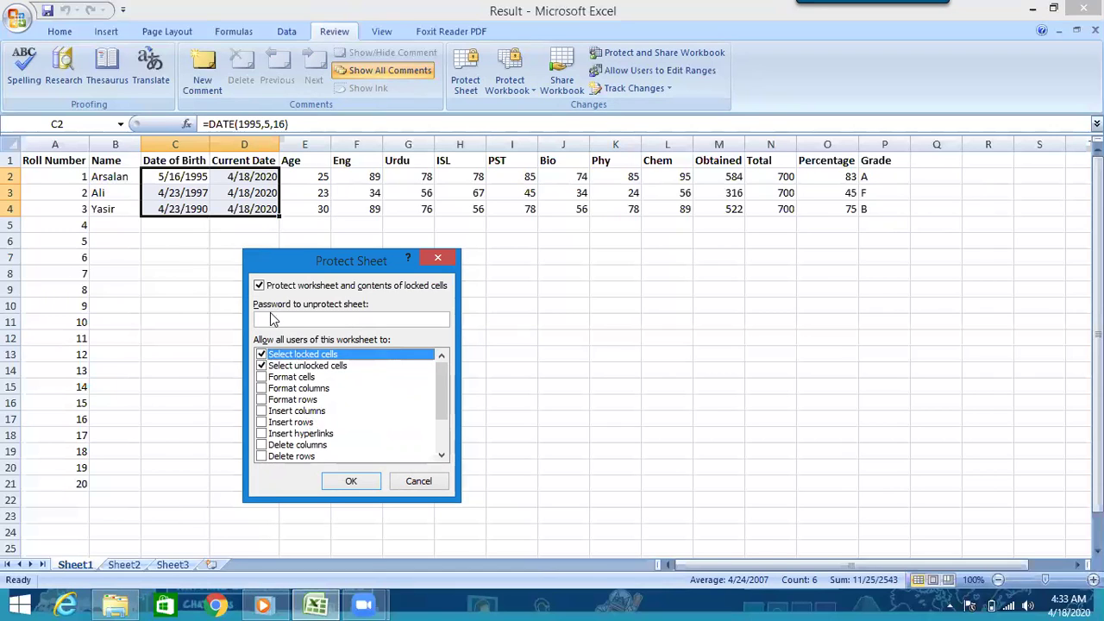
type("23")
left_click(351, 480)
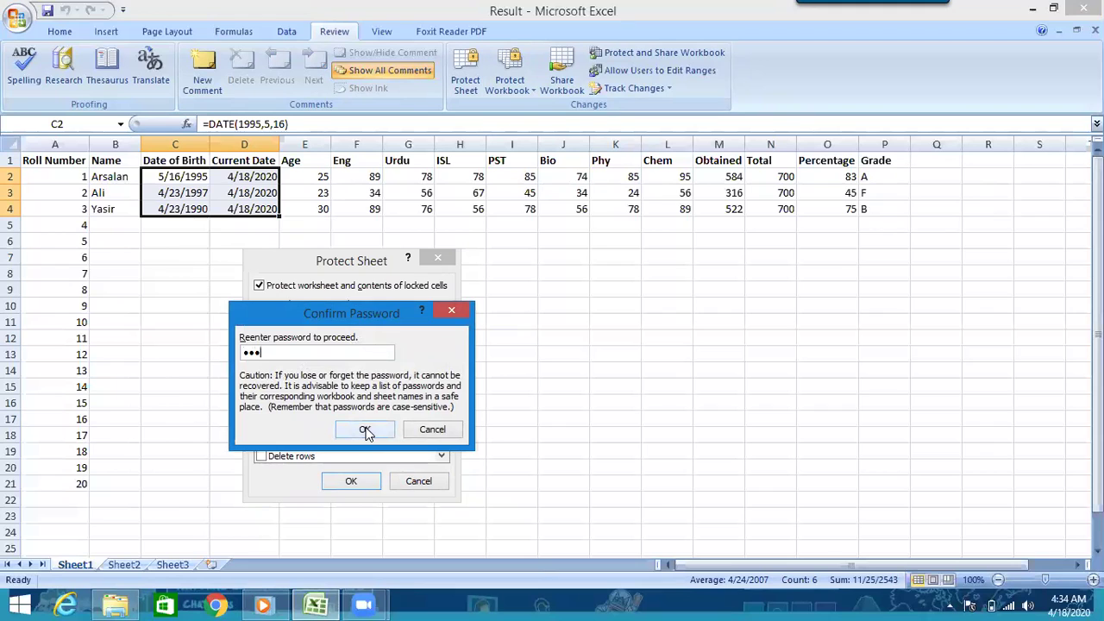
left_click(366, 431)
- Try editing cells D3 and F14, dismissing each protected-cell warning
left_click(284, 244)
left_click(212, 193)
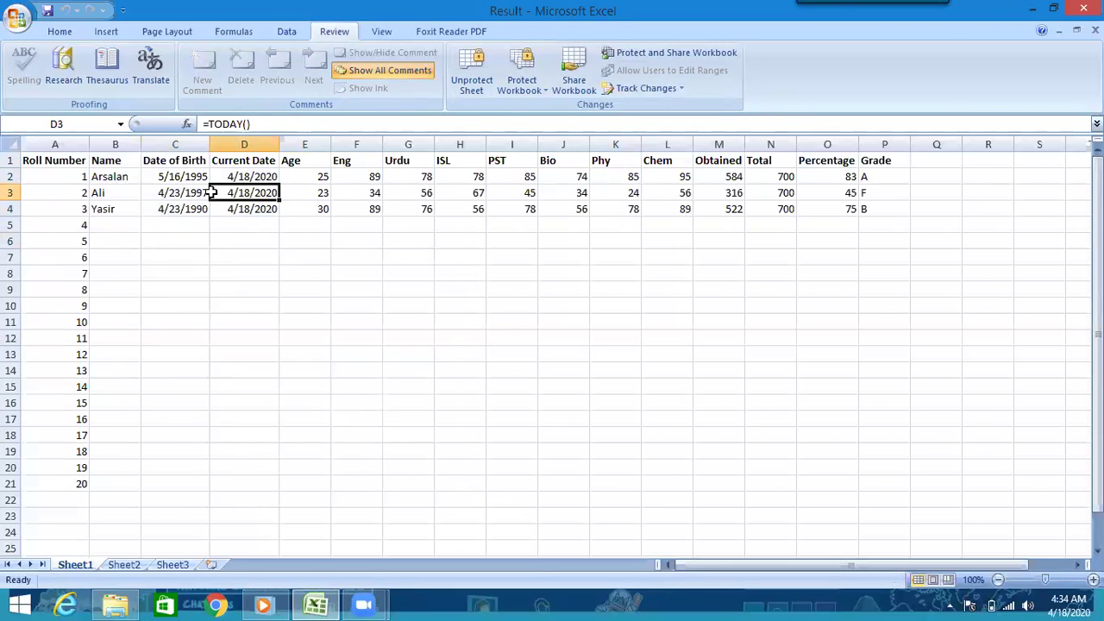
double_click(212, 193)
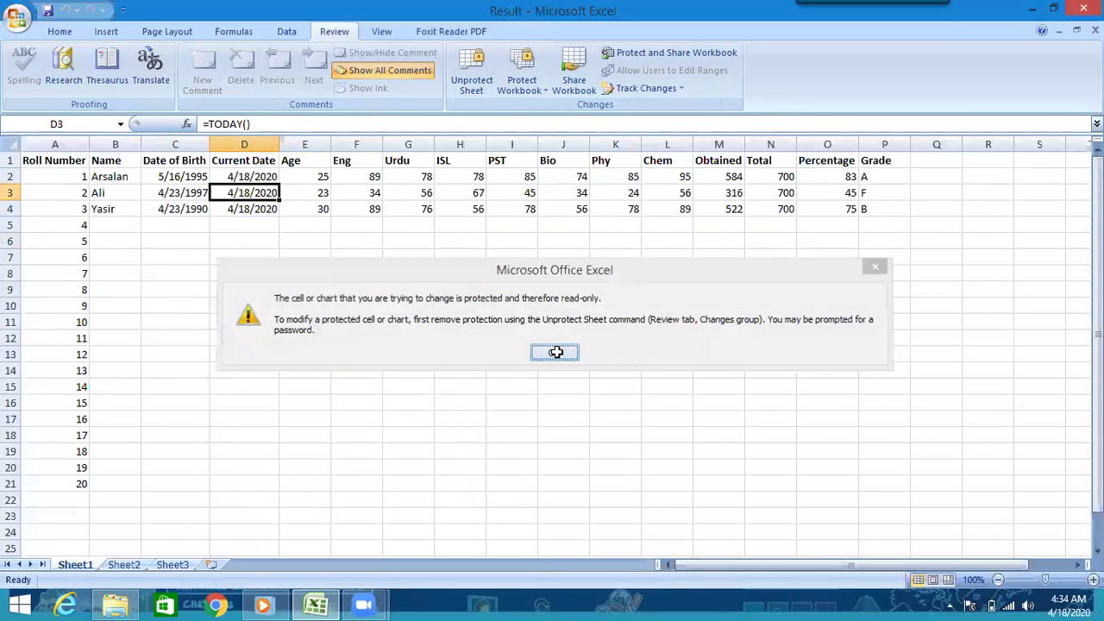
left_click(555, 352)
left_click(354, 368)
double_click(354, 369)
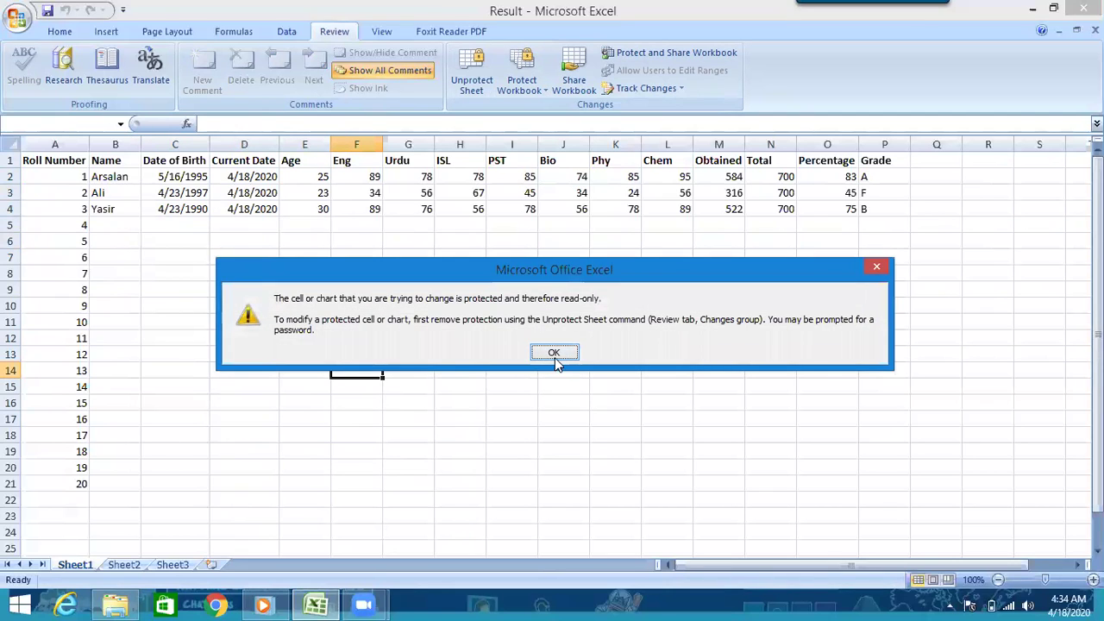
left_click(553, 352)
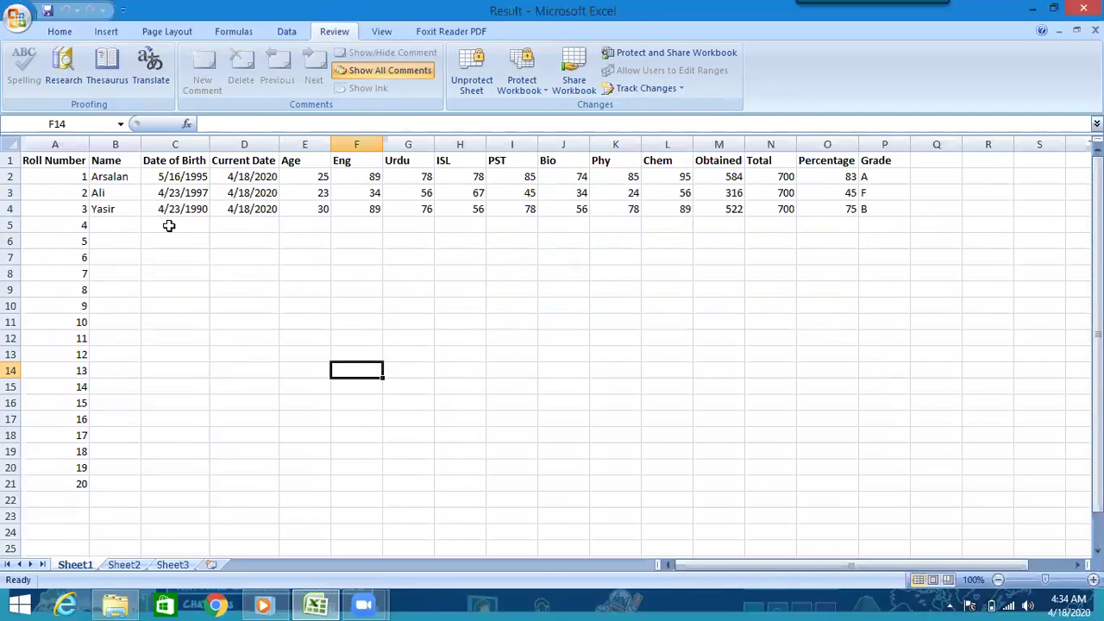
- Try deleting the header row and cell A22, dismissing each protection warning
left_click(12, 160)
key("Delete")
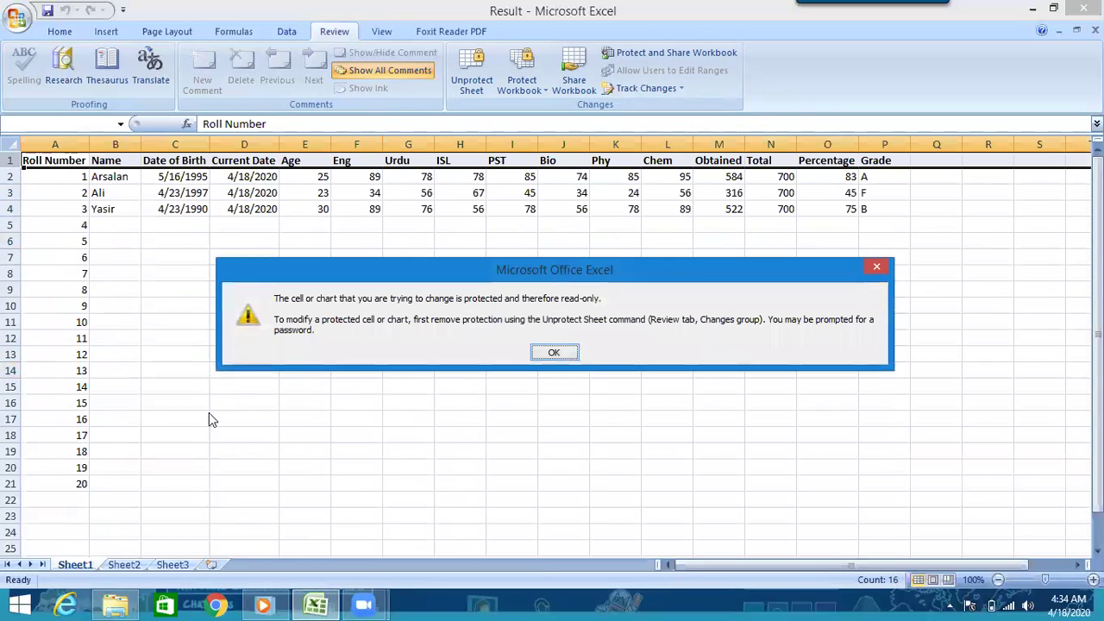
left_click(554, 351)
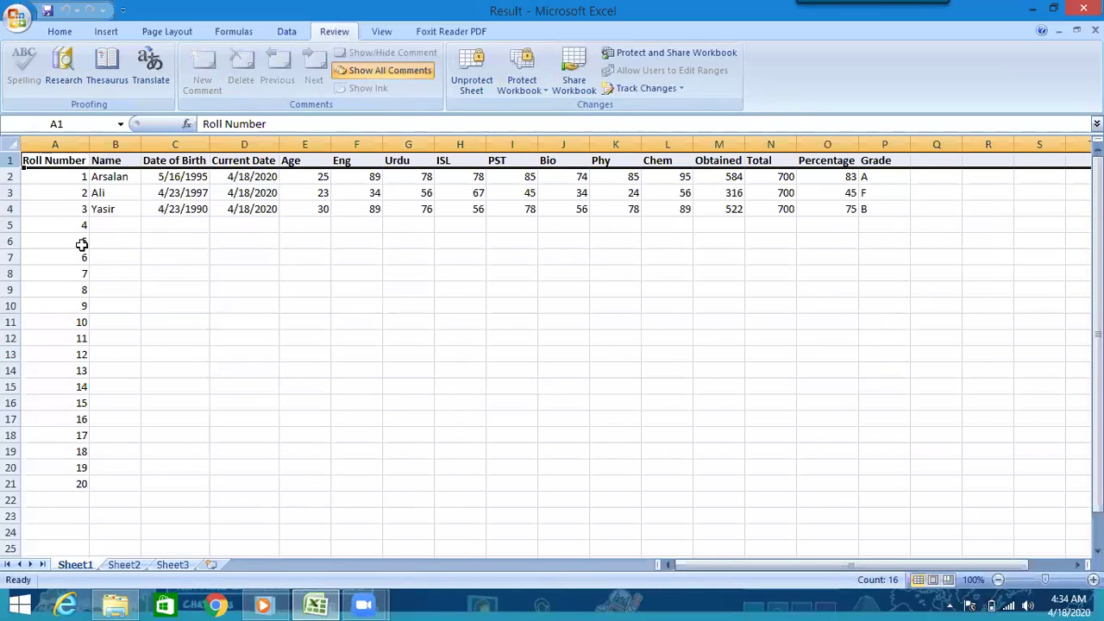
left_click(77, 502)
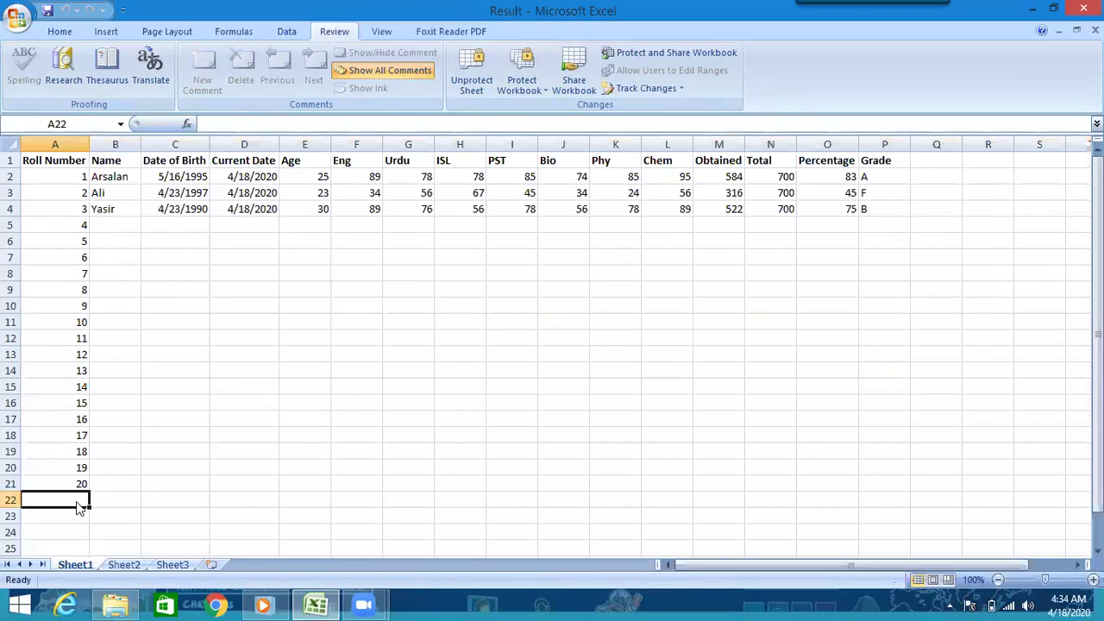
key("Delete")
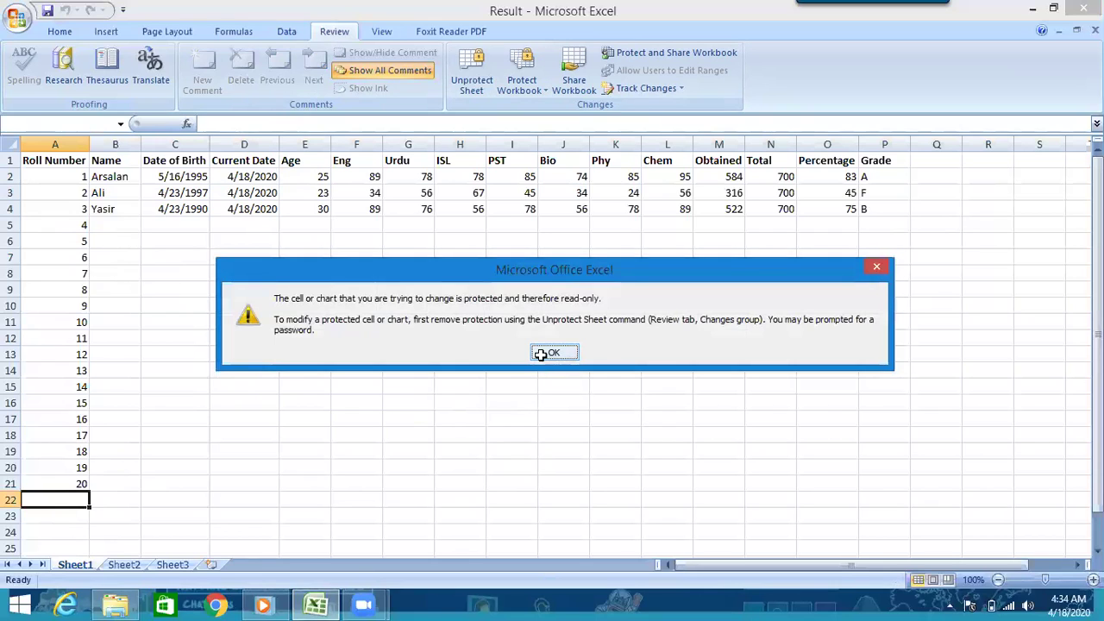
left_click(548, 351)
- Check the header row's context menu, then begin unprotecting Sheet1
left_click(9, 160)
right_click(9, 159)
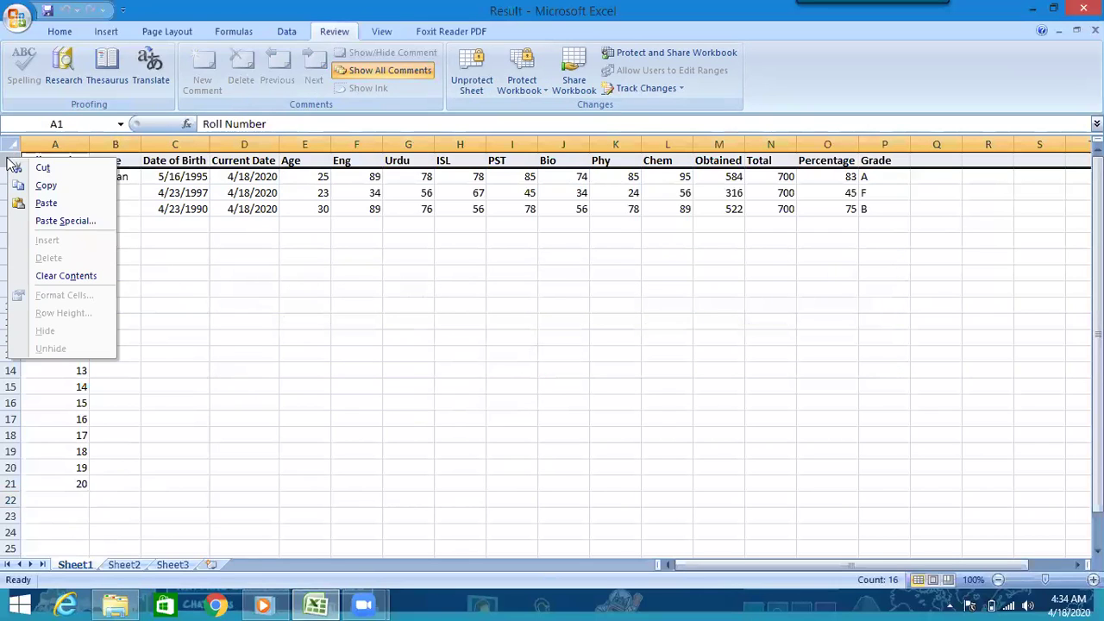
left_click(142, 290)
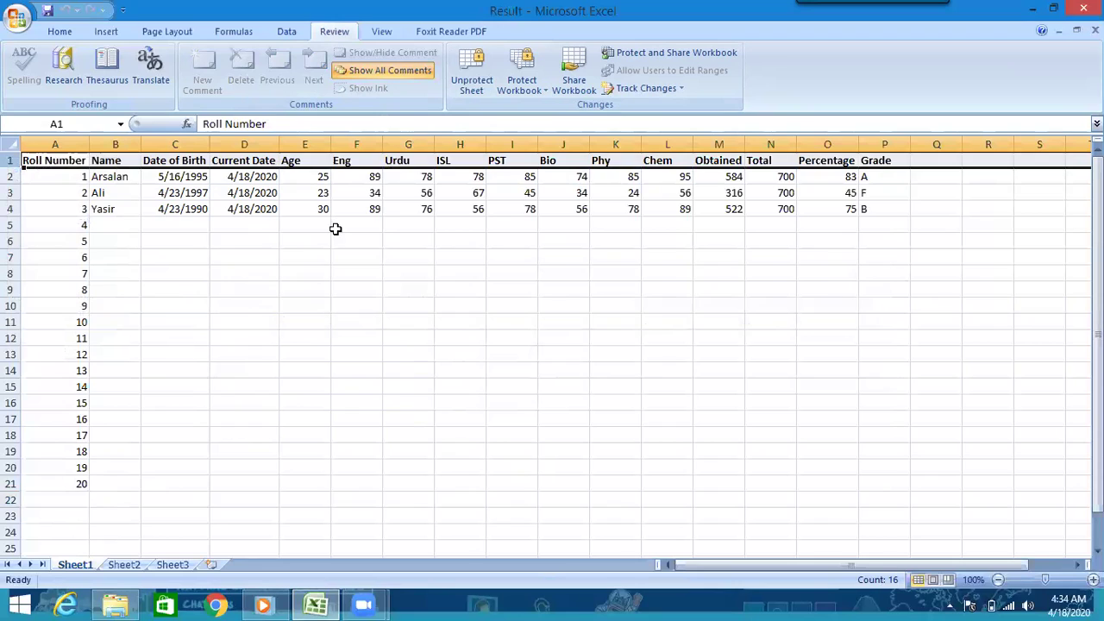
left_click(380, 241)
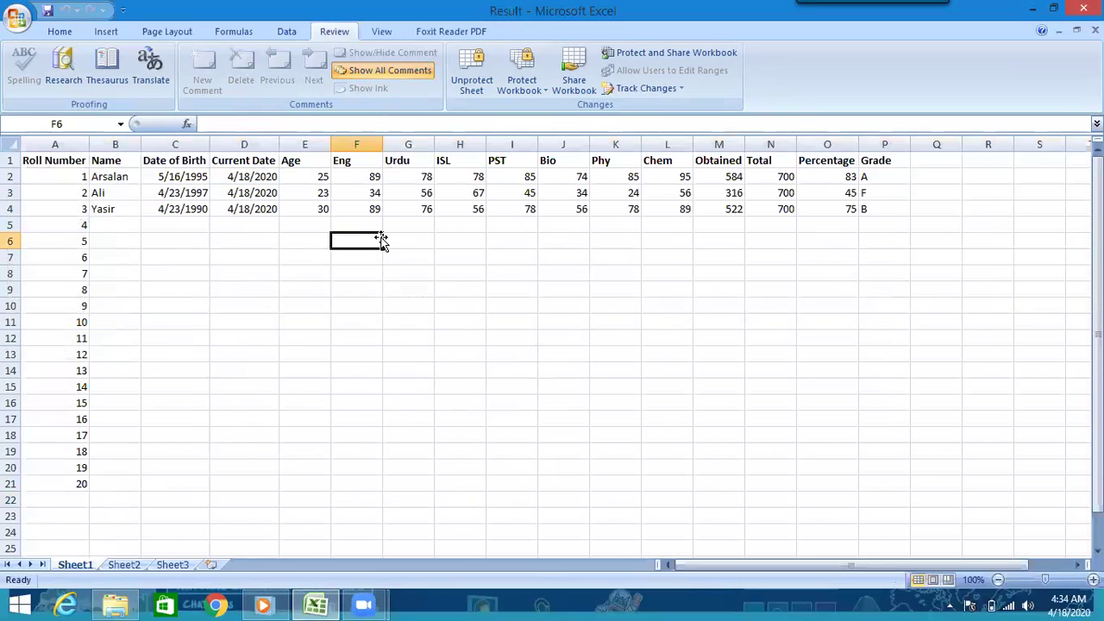
left_click(471, 78)
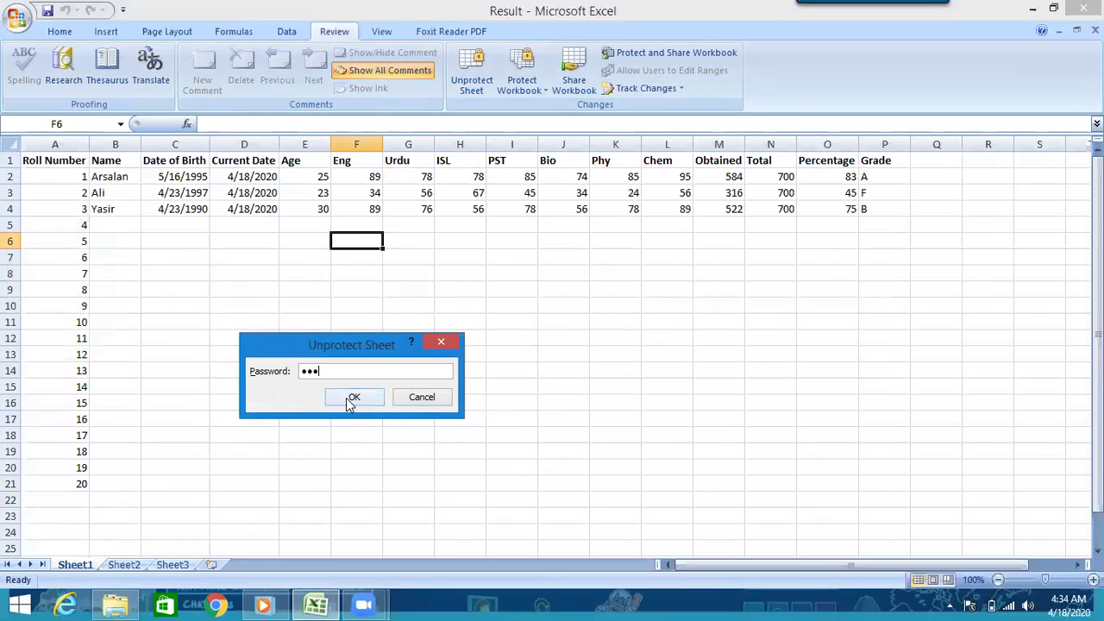
- Unprotect the sheet, then protect it again allowing only row insertion
left_click(347, 395)
left_click(465, 82)
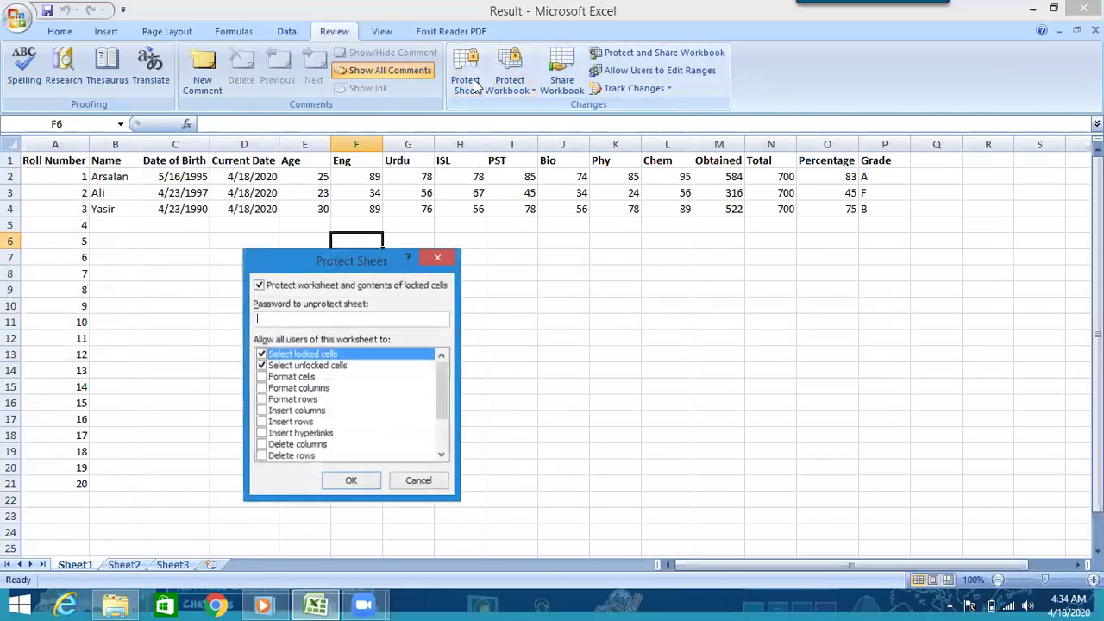
left_click(262, 366)
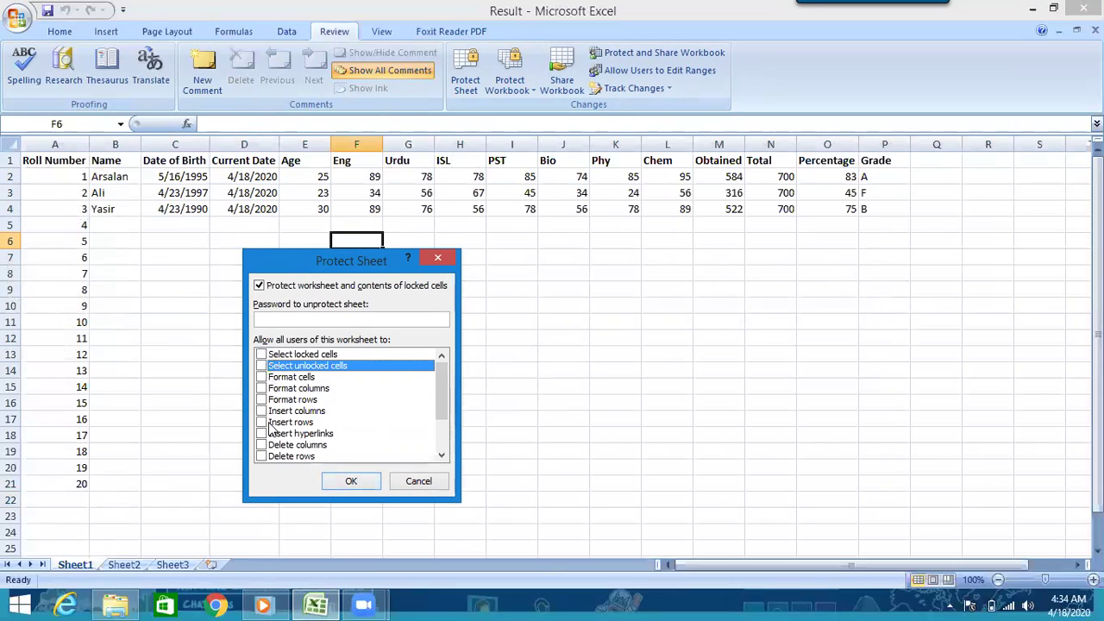
left_click(263, 422)
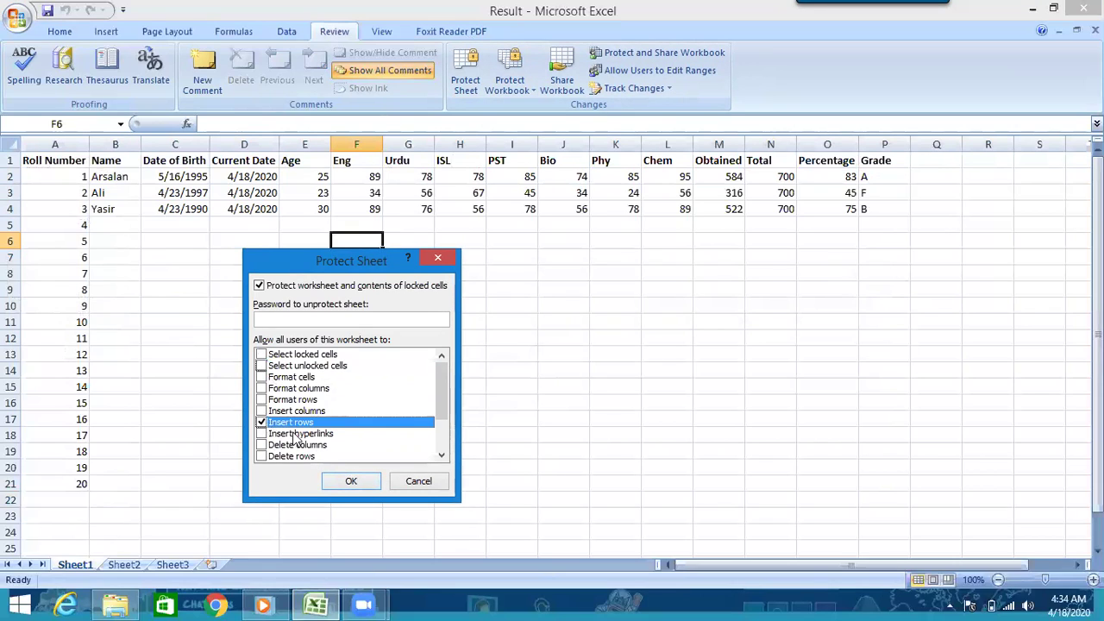
left_click(349, 481)
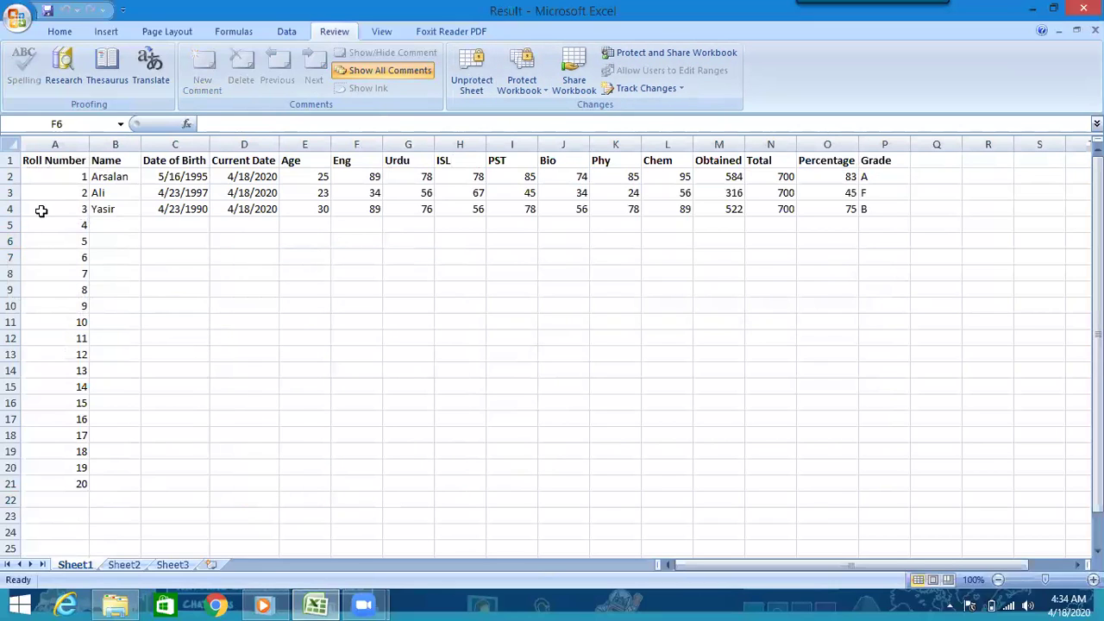
- Check which row actions are blocked, then remove the sheet protection
right_click(14, 164)
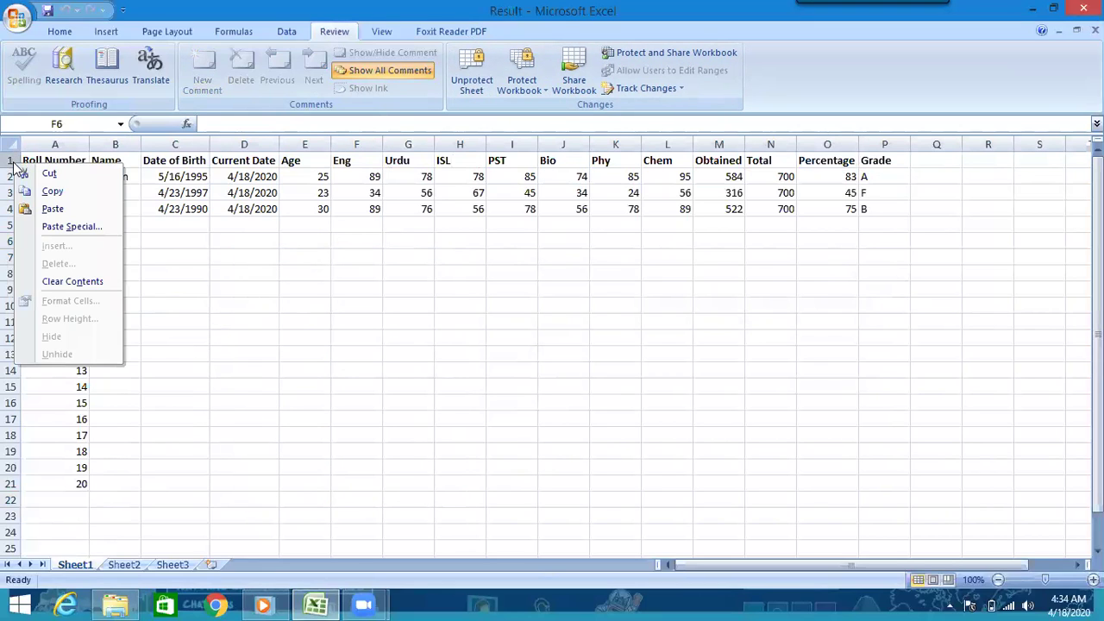
left_click(308, 552)
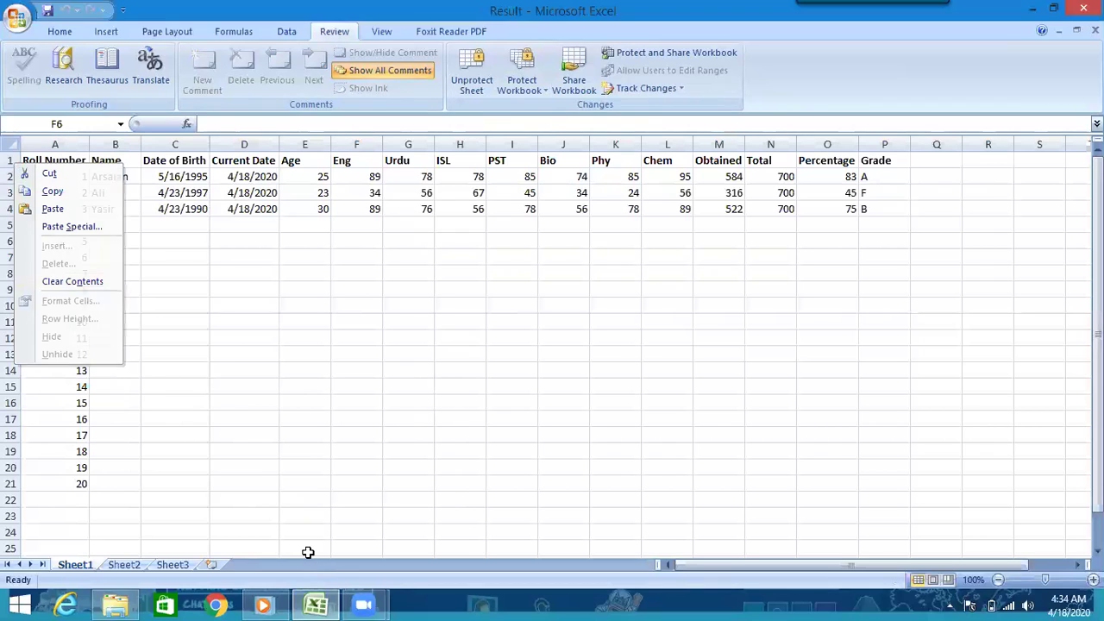
left_click(471, 76)
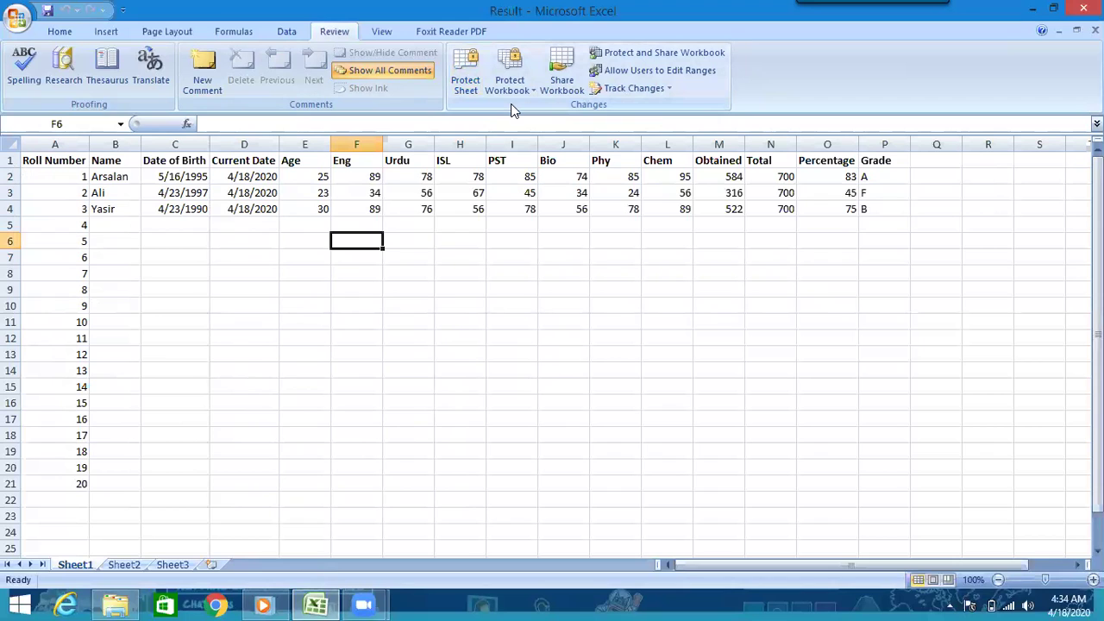
- Insert a new blank worksheet, Sheet4, from the Sheet1 tab options
left_click(120, 565)
left_click(81, 565)
right_click(81, 565)
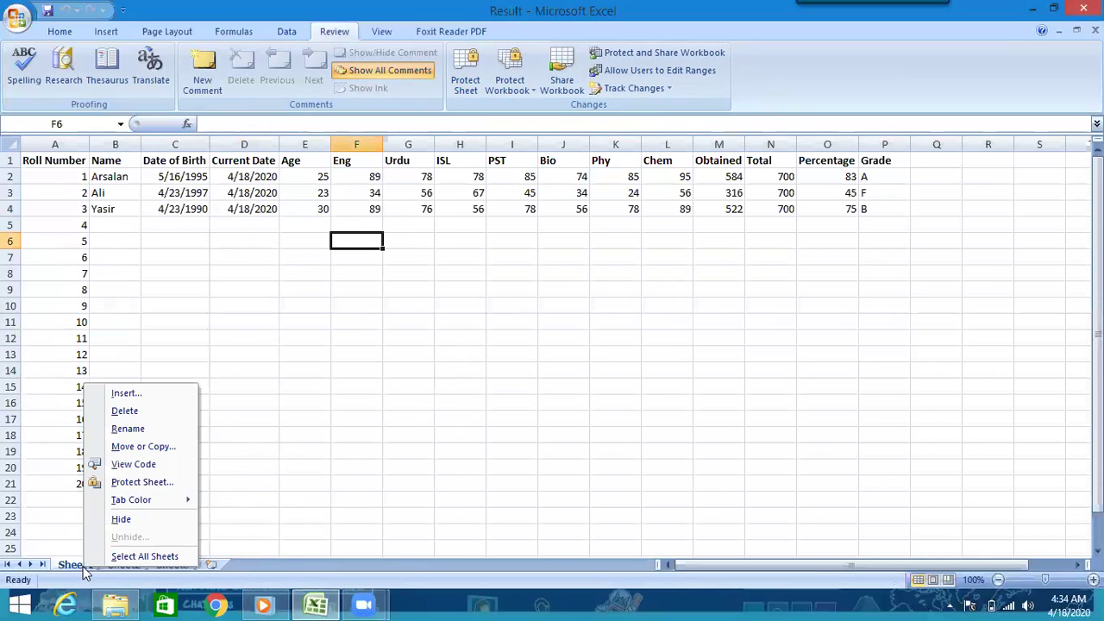
left_click(126, 400)
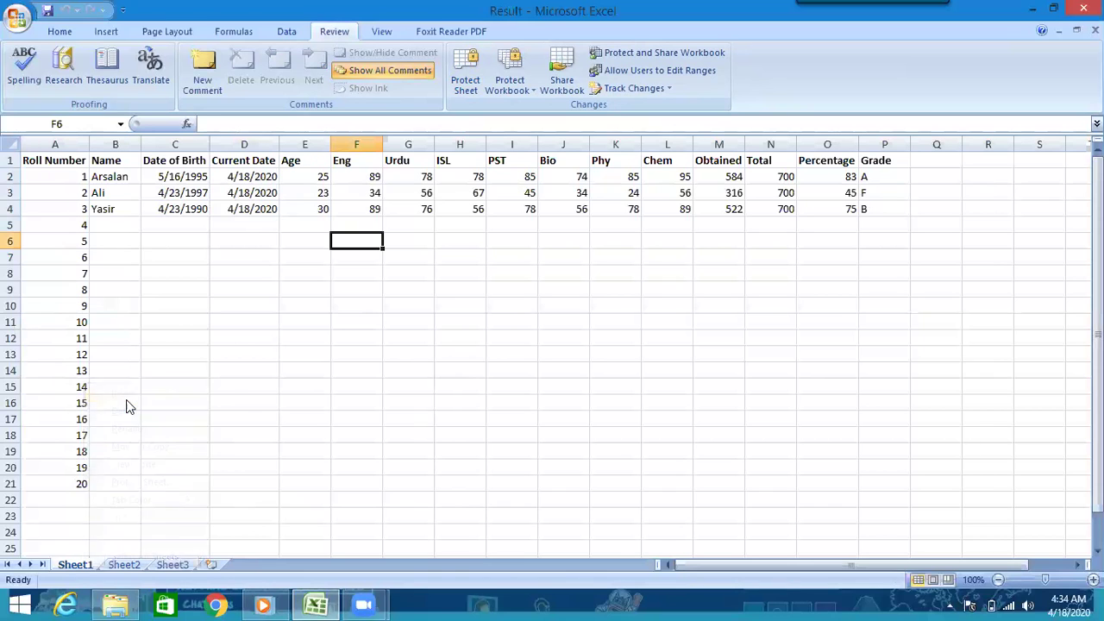
left_click(359, 531)
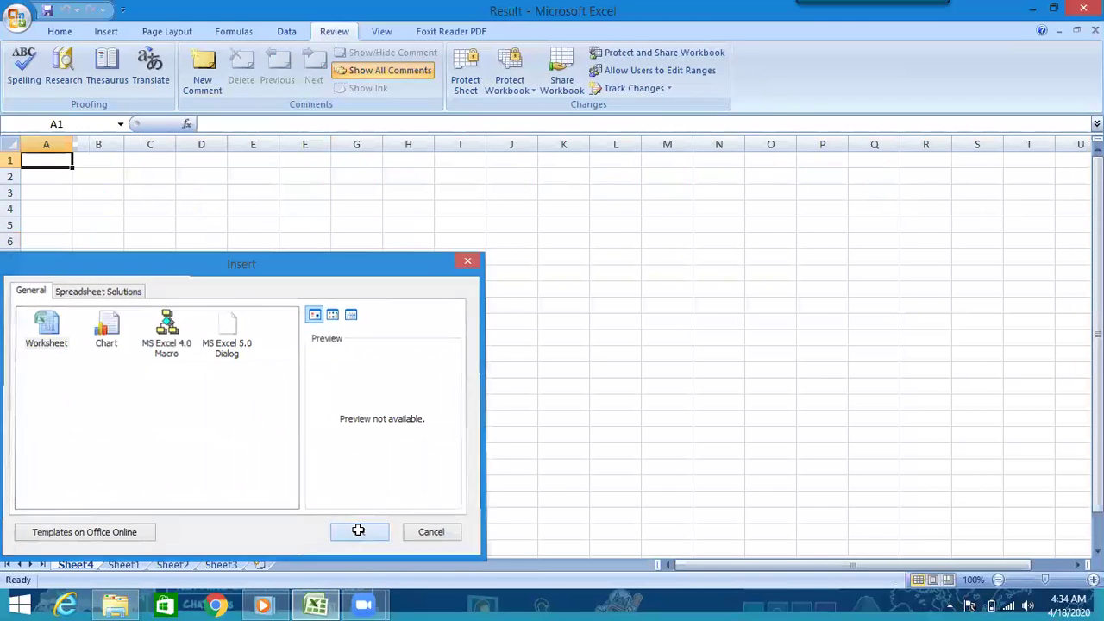
left_click(141, 562)
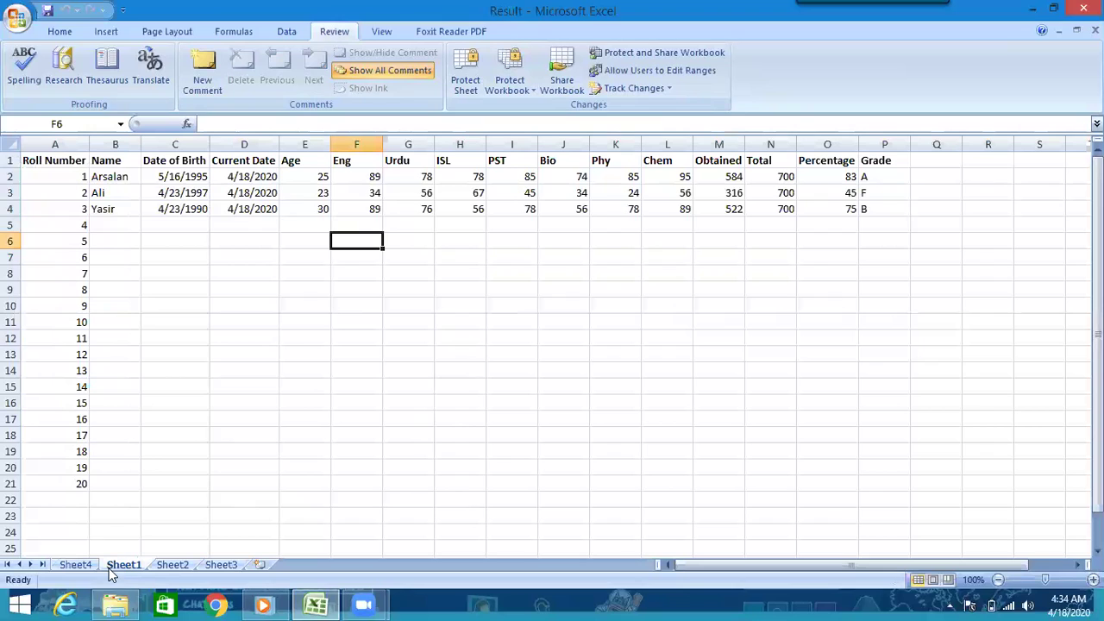
- Protect the workbook structure and windows with a password, confirming it twice
left_click(509, 84)
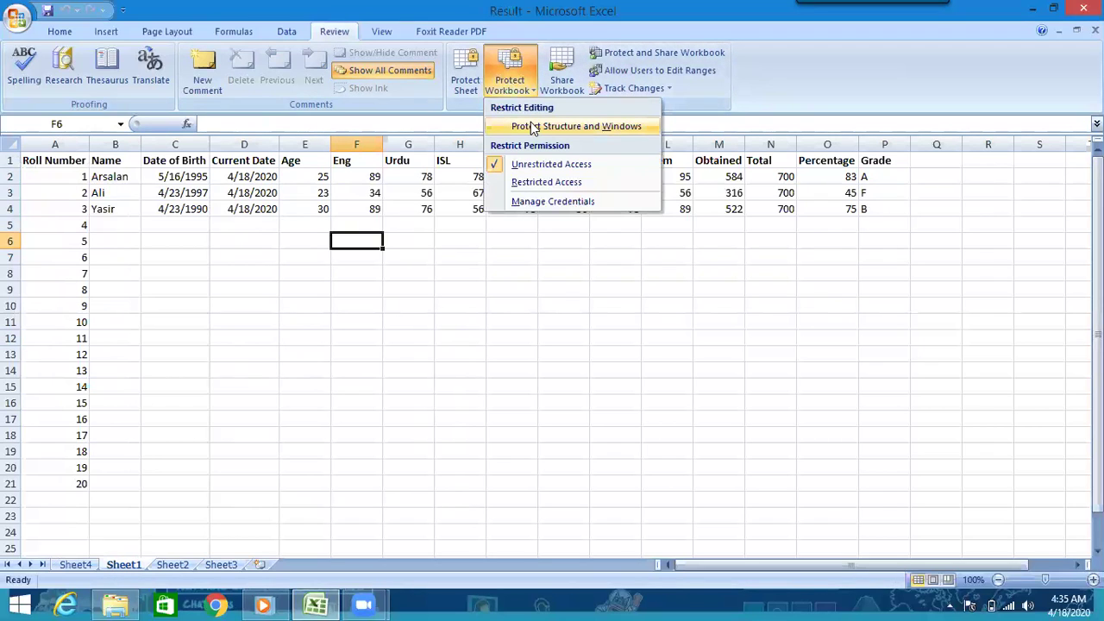
left_click(533, 127)
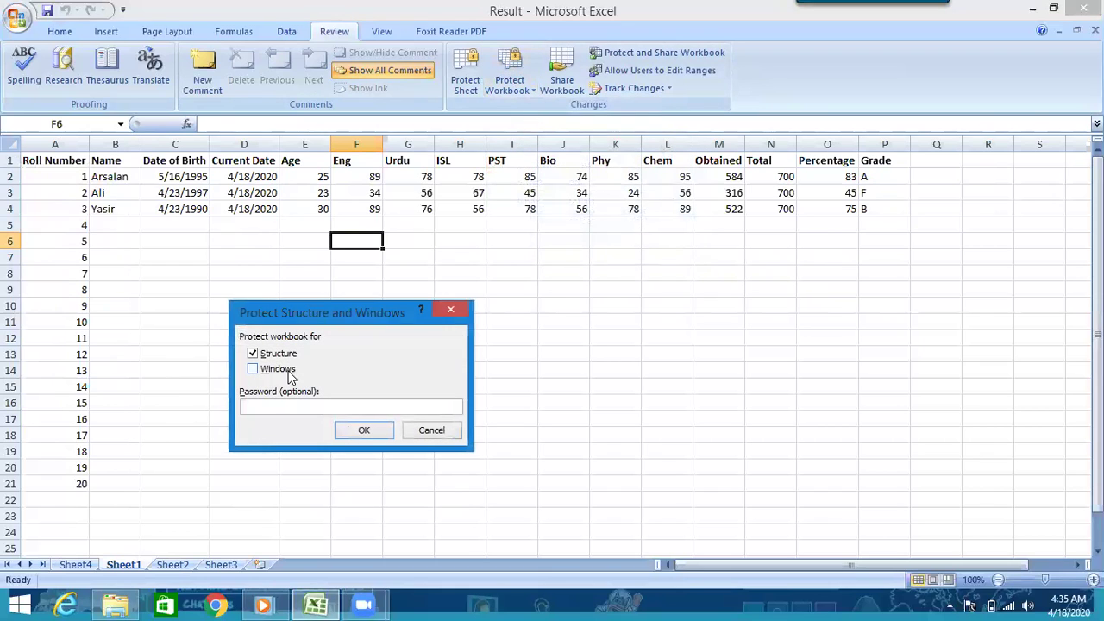
left_click(267, 371)
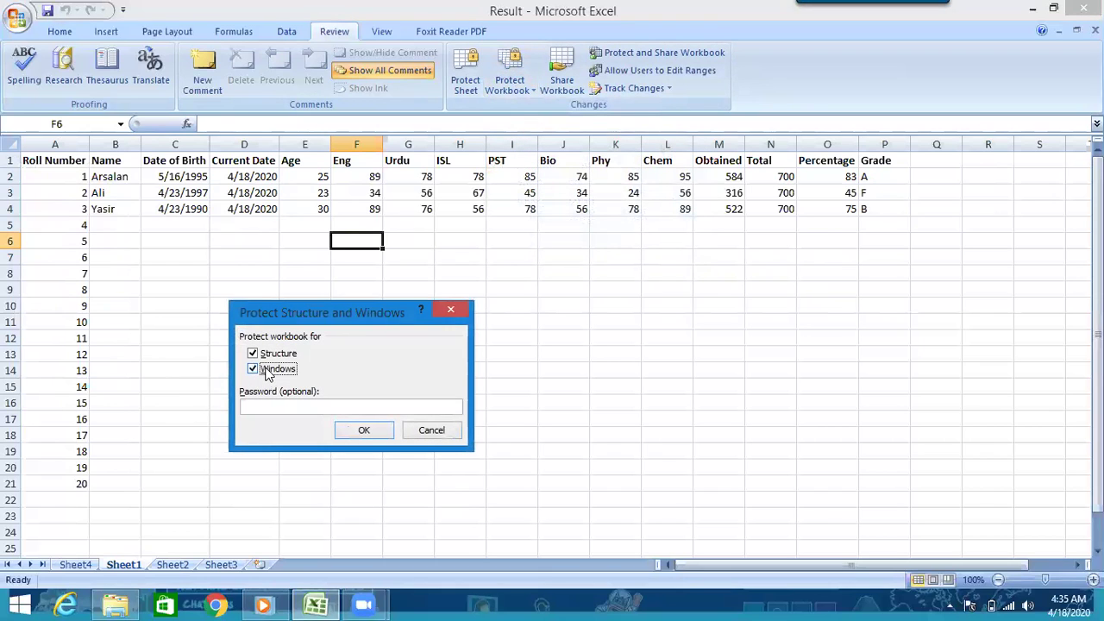
left_click(254, 405)
left_click(343, 433)
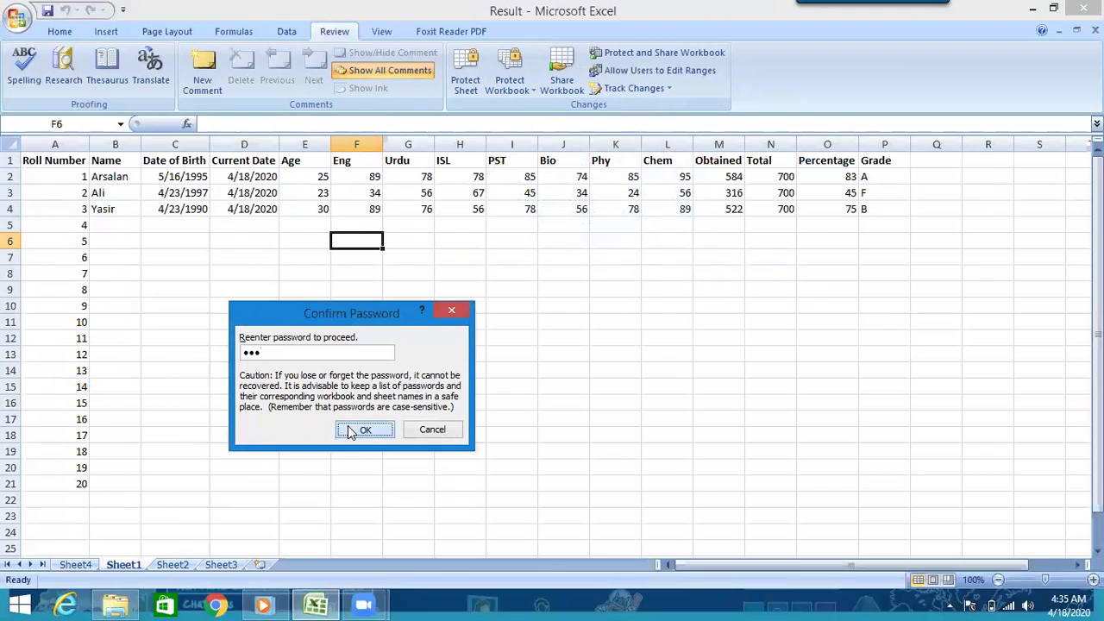
left_click(365, 429)
- Check on the Sheet1 tab that sheet actions are now blocked
left_click(76, 565)
left_click(111, 567)
right_click(112, 568)
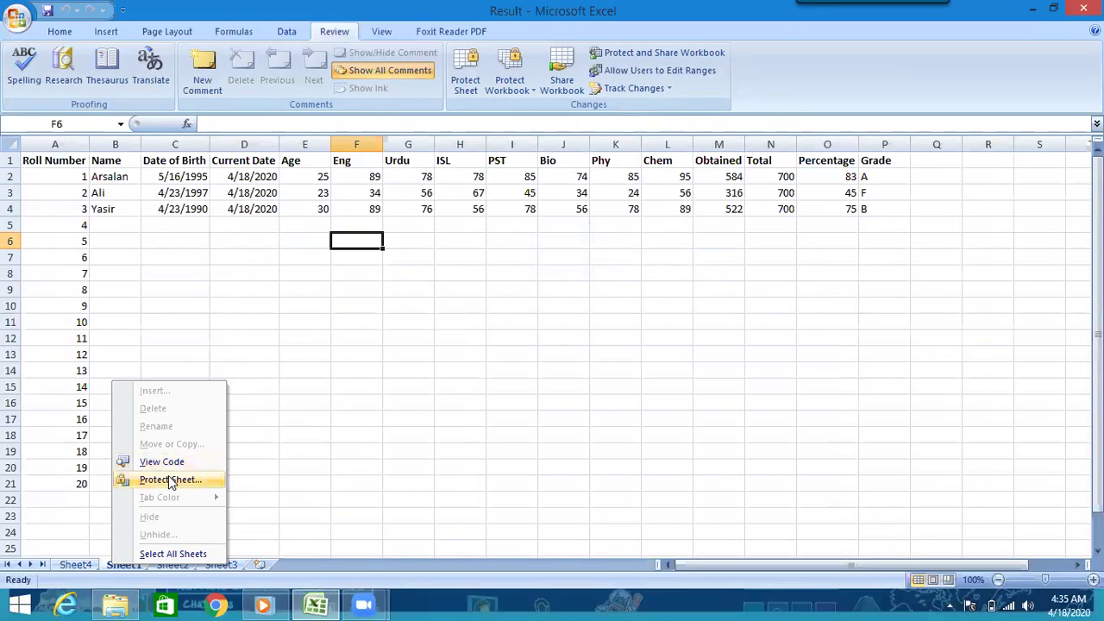
- Verify the sheet options are also restricted on Sheet2, then return to Sheet1
left_click(390, 359)
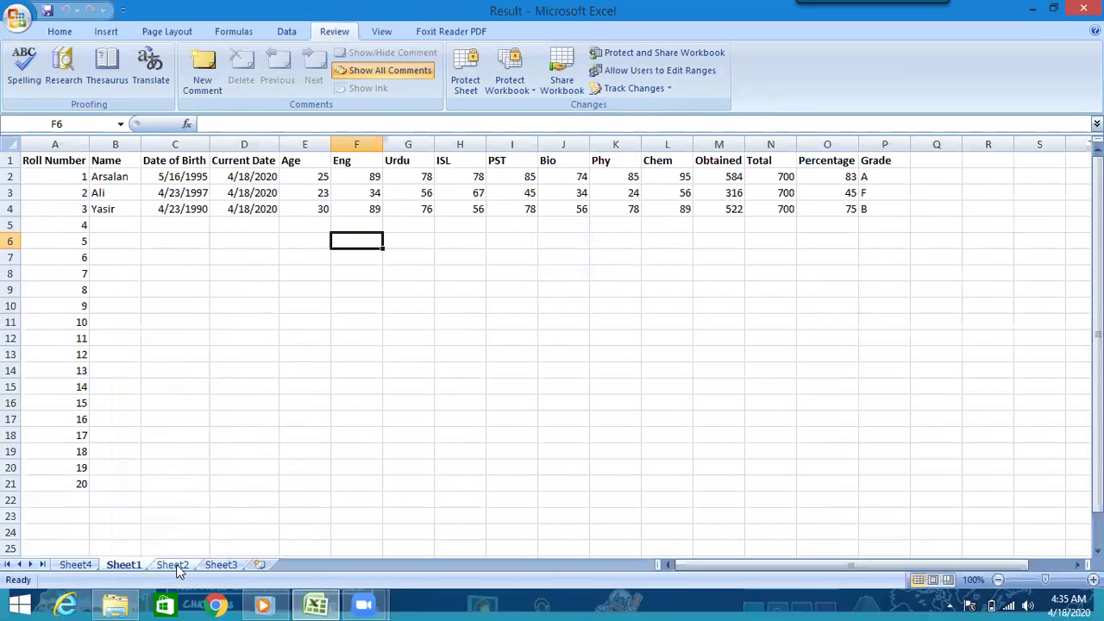
left_click(176, 564)
right_click(176, 564)
left_click(203, 576)
left_click(128, 565)
- Remove the workbook protection by entering the password
left_click(515, 86)
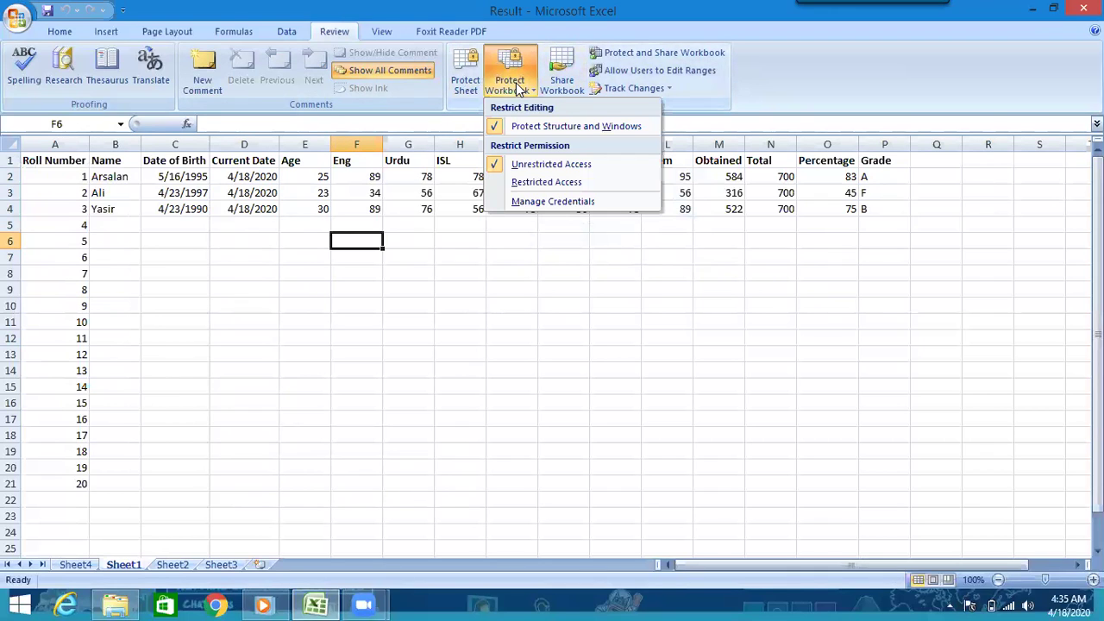
left_click(537, 126)
type("3")
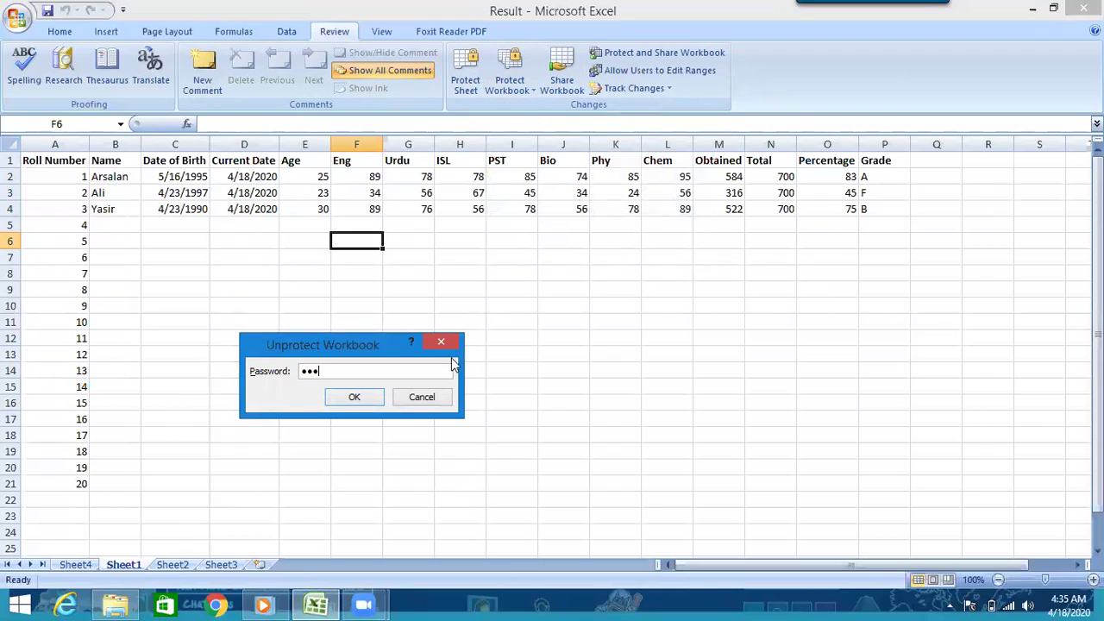
left_click(355, 399)
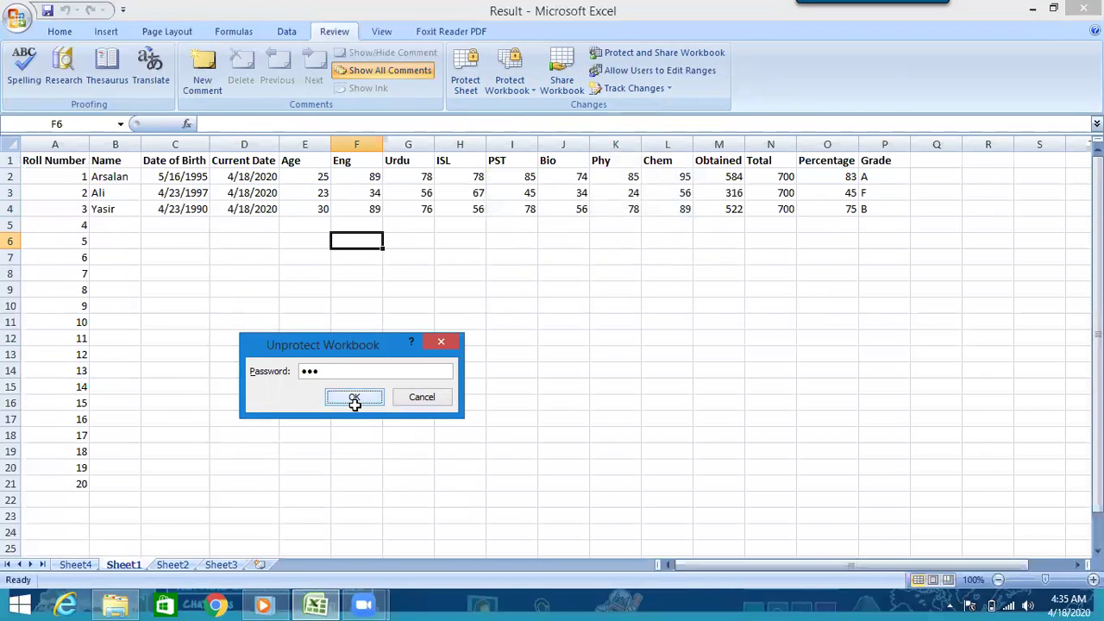
- Delete Sheet4 and bring up the View tab
right_click(89, 568)
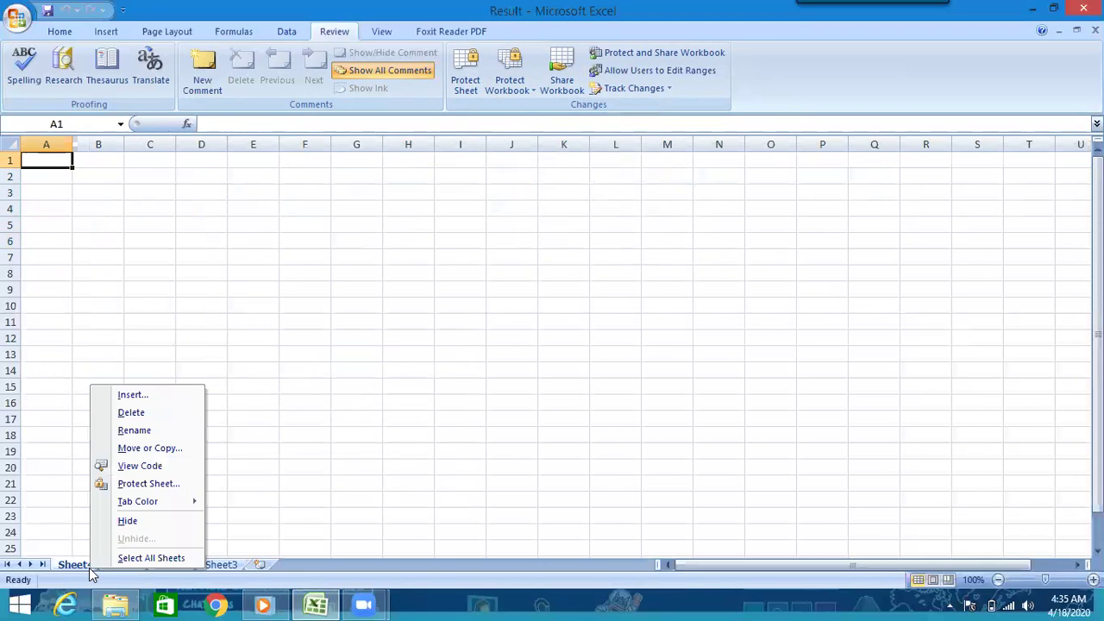
left_click(145, 412)
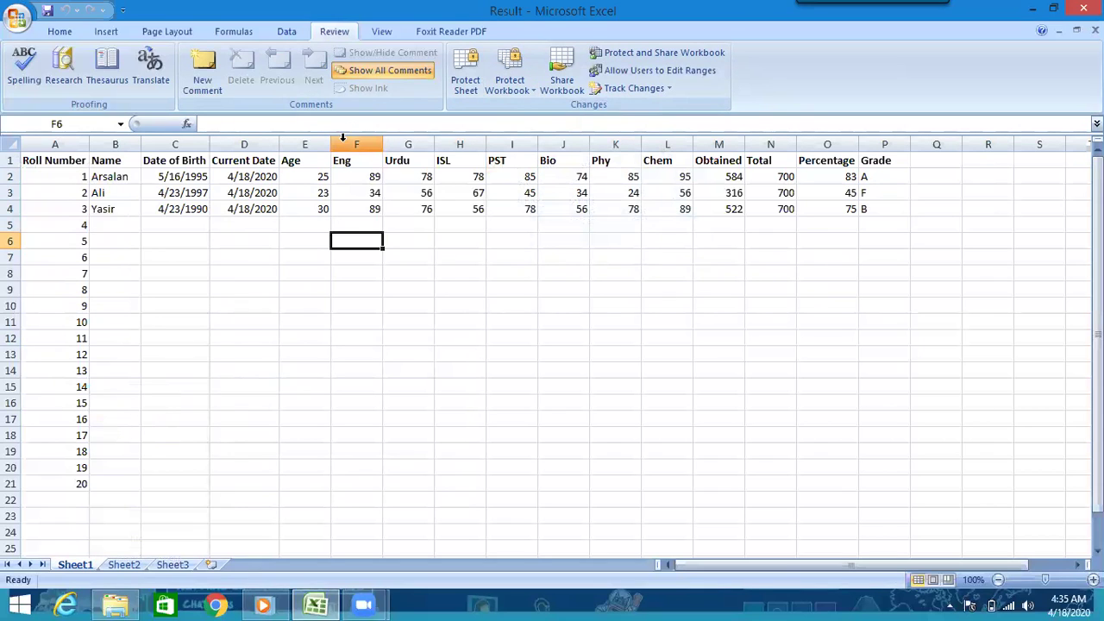
left_click(378, 34)
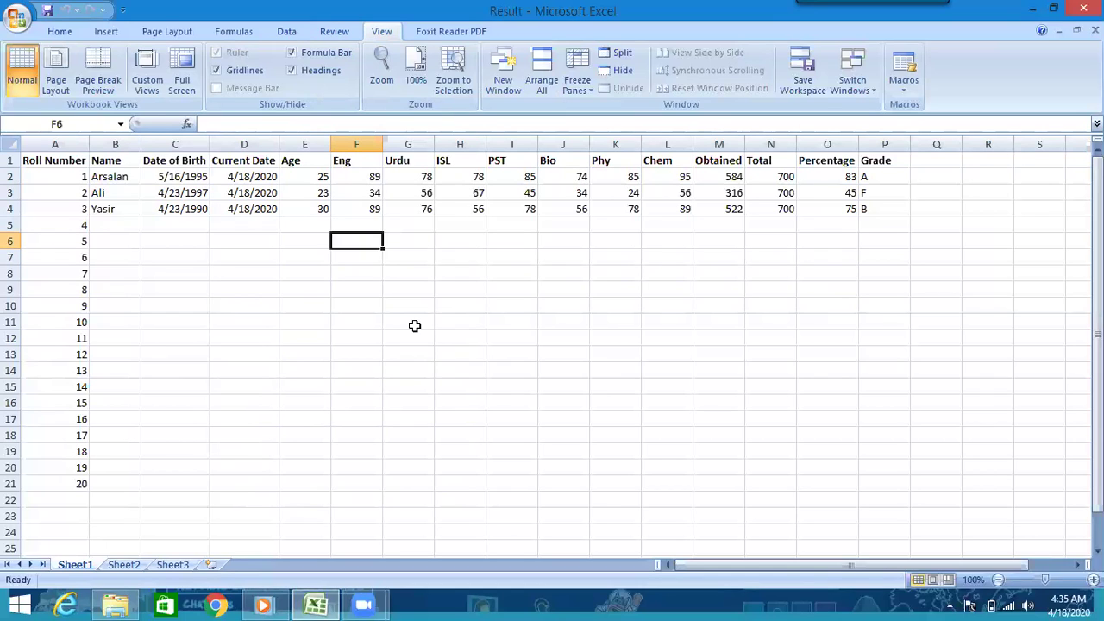
- Show Sheet1 in Page Layout view
left_click(53, 86)
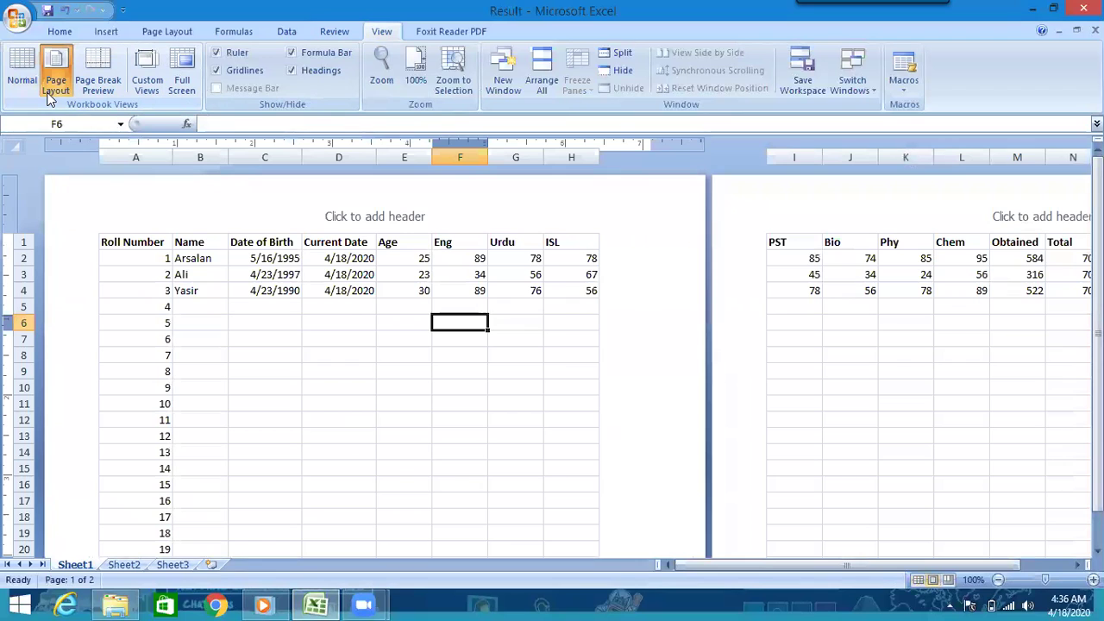
mouse_move(792, 565)
left_mouse_down()
mouse_move(816, 571)
mouse_move(792, 569)
left_mouse_up()
mouse_move(1097, 371)
left_mouse_down()
mouse_move(1097, 384)
mouse_move(1097, 371)
left_mouse_up()
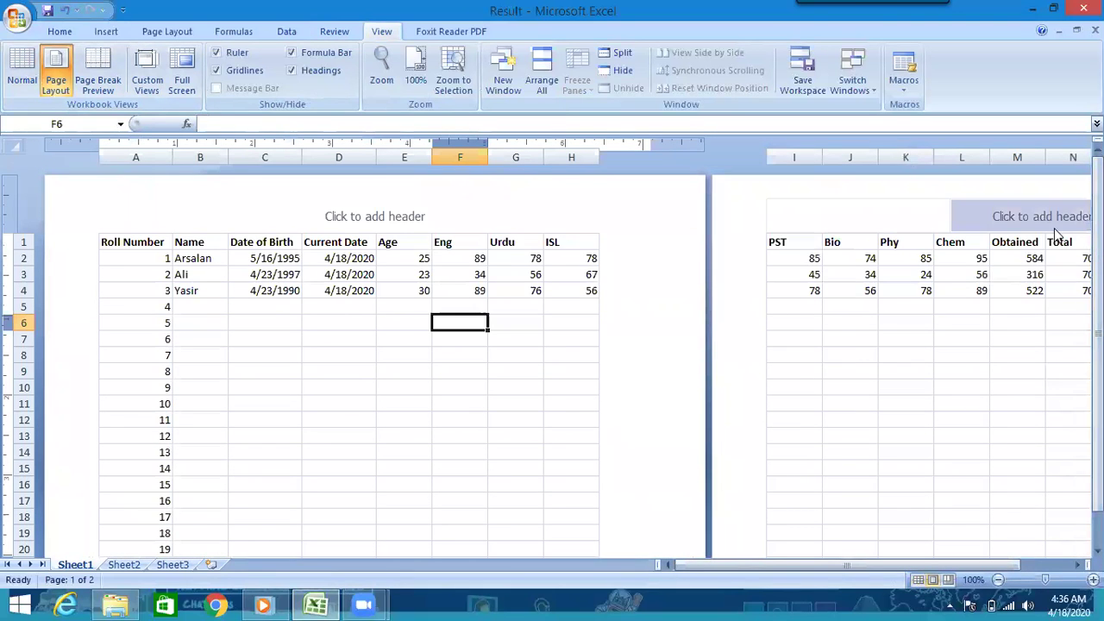
- Switch to Page Break Preview and zoom to 90%, then back to 80%
left_click(96, 81)
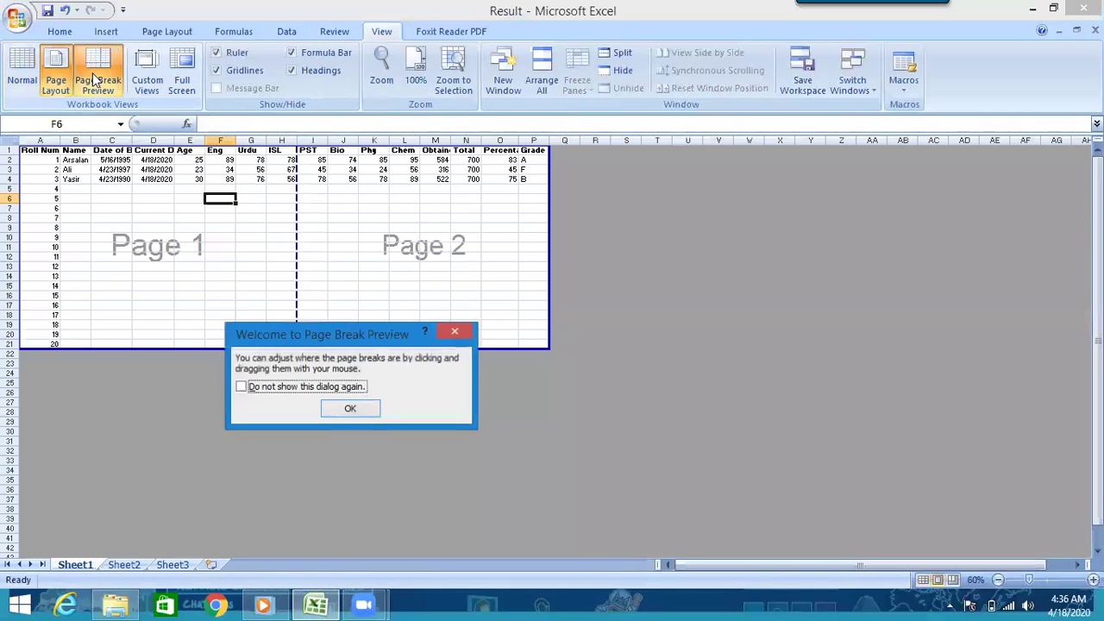
left_click(345, 409)
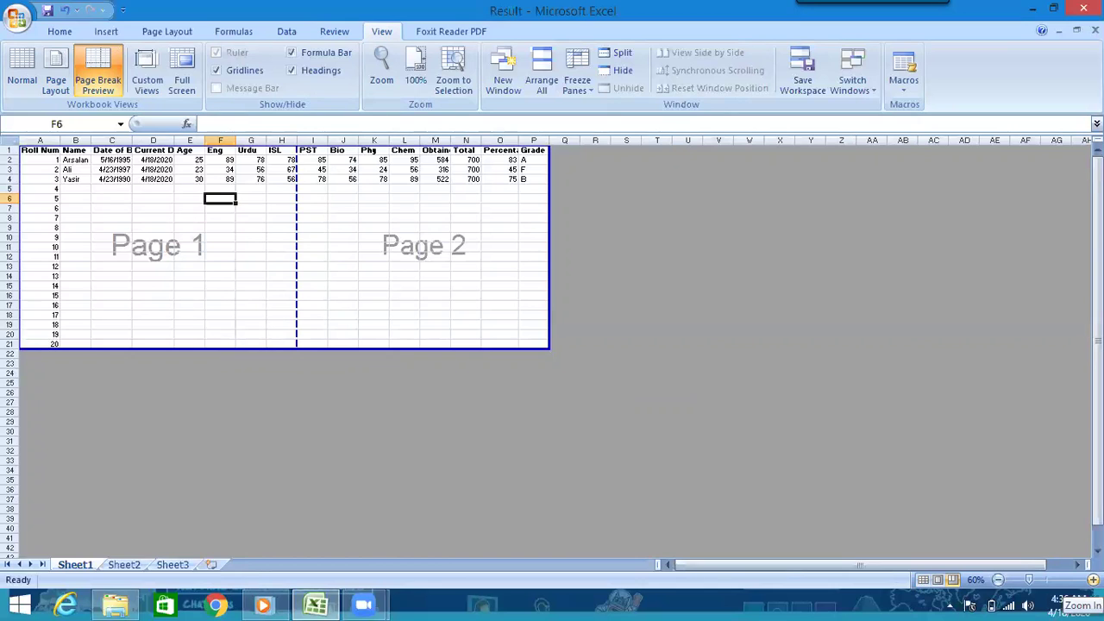
left_click(1093, 580)
left_click(1093, 580)
left_click(1093, 580)
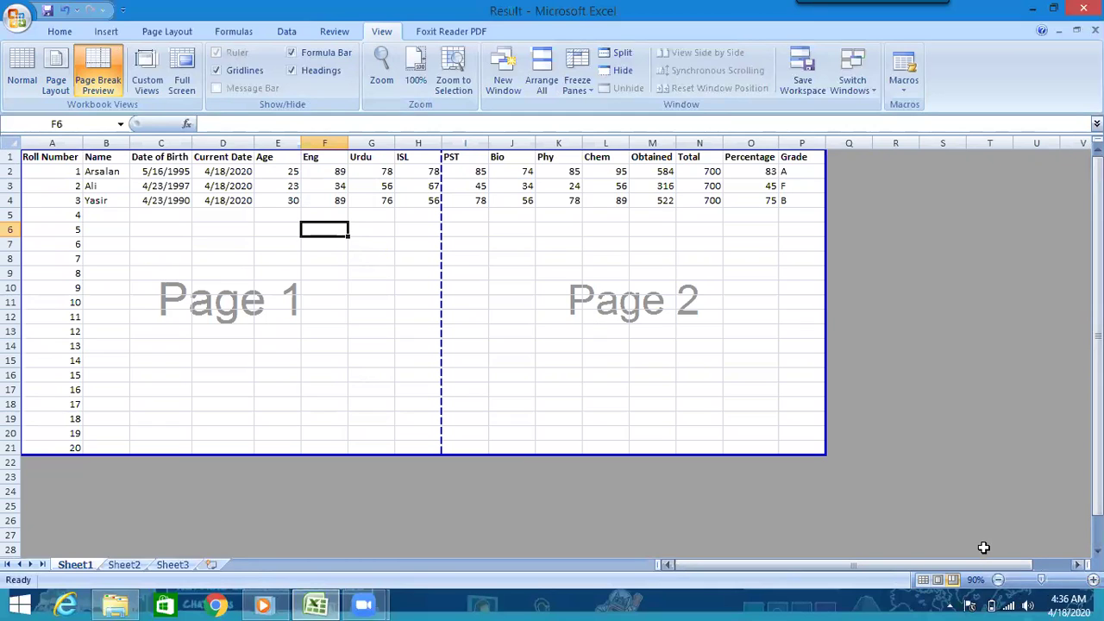
left_click(998, 580)
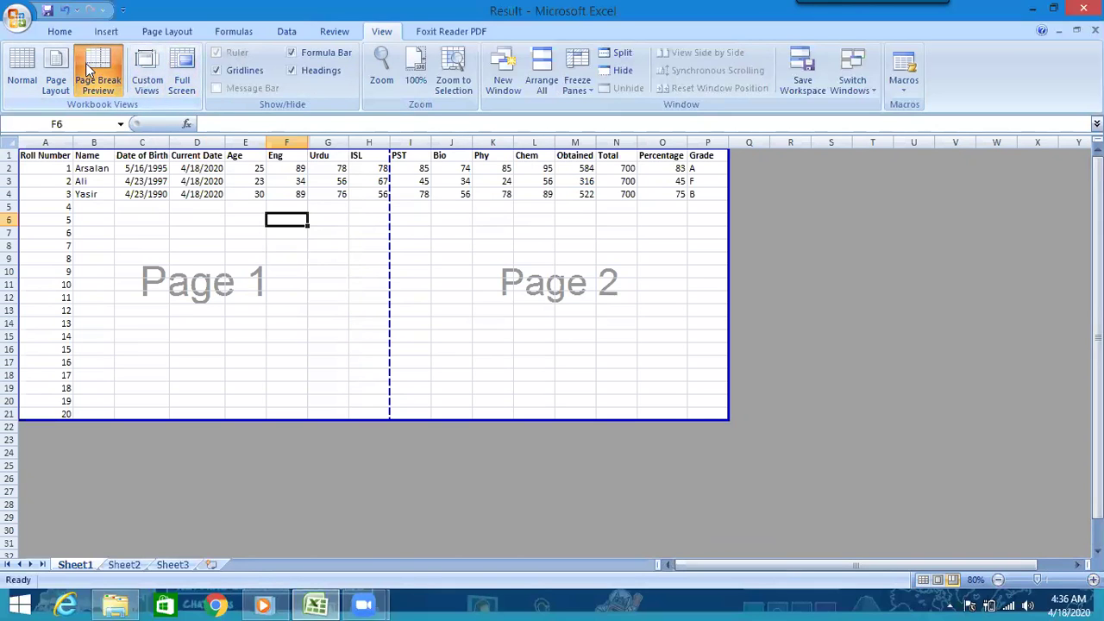
left_click(33, 65)
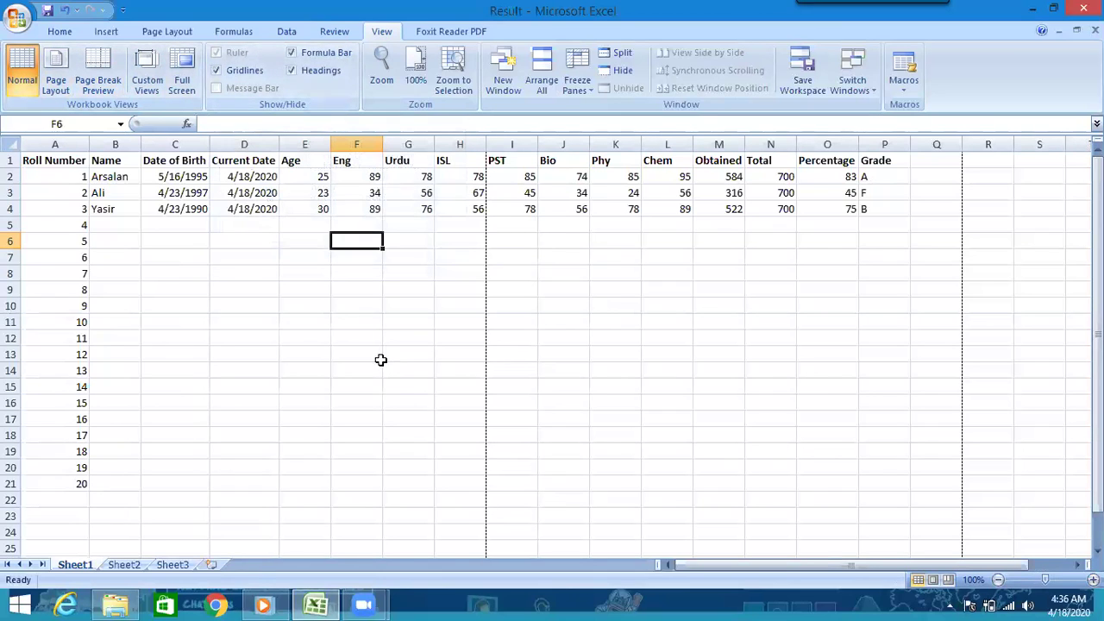
left_click(217, 77)
left_click(217, 75)
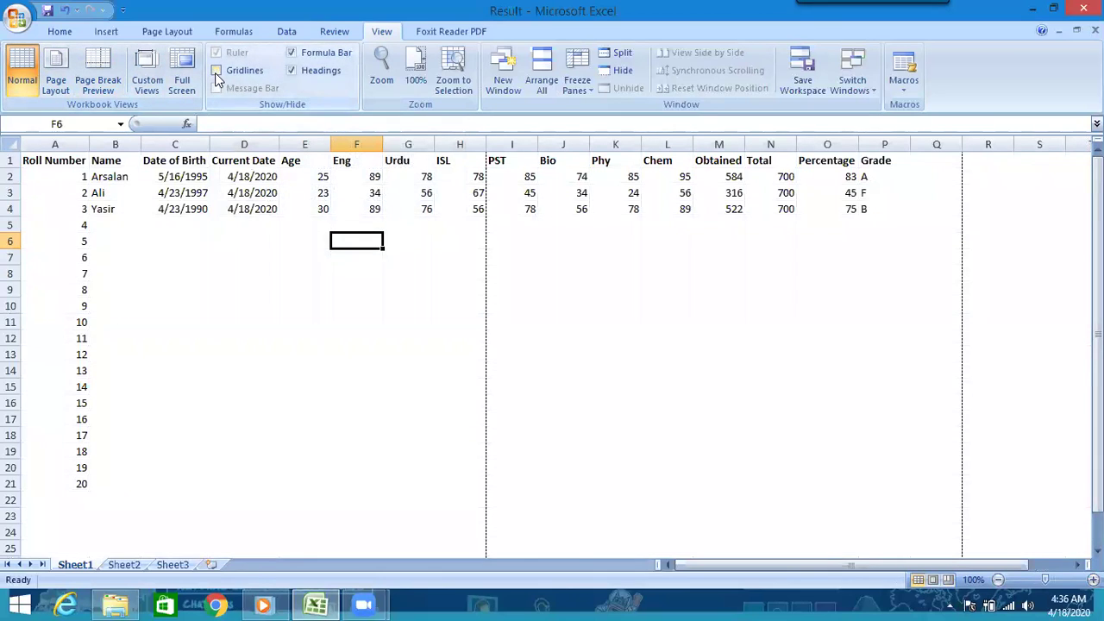
left_click(217, 75)
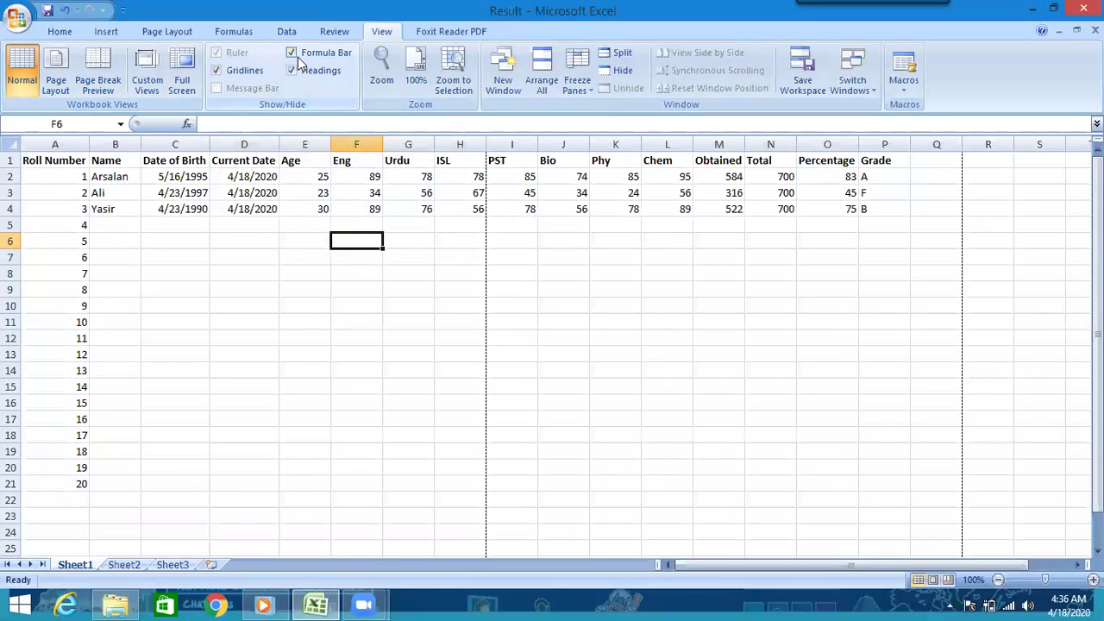
left_click(293, 54)
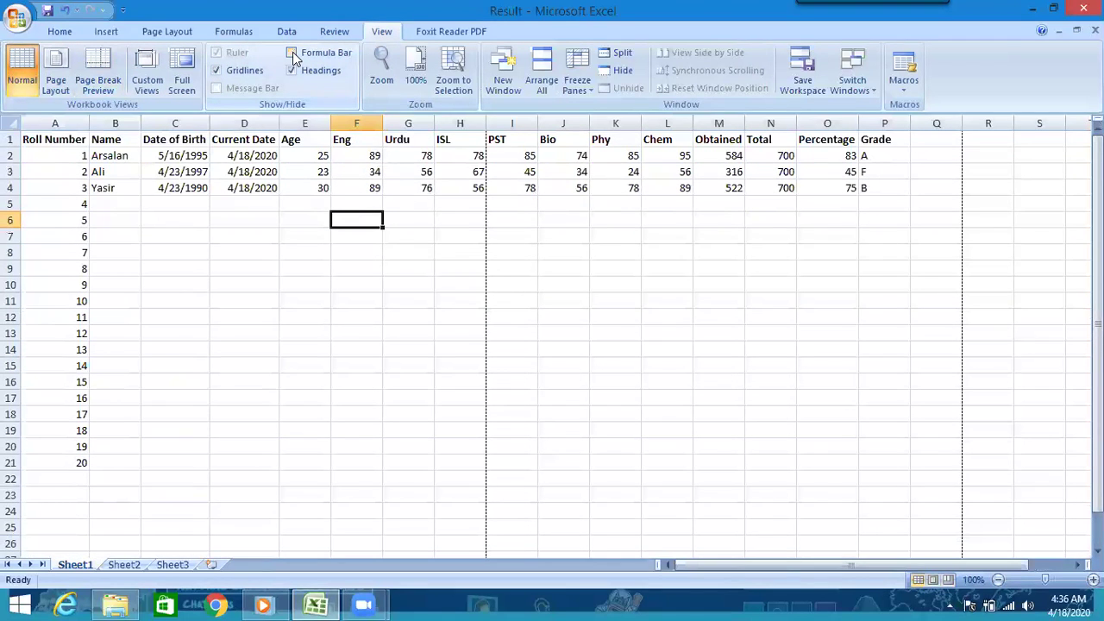
left_click(293, 55)
left_click(239, 118)
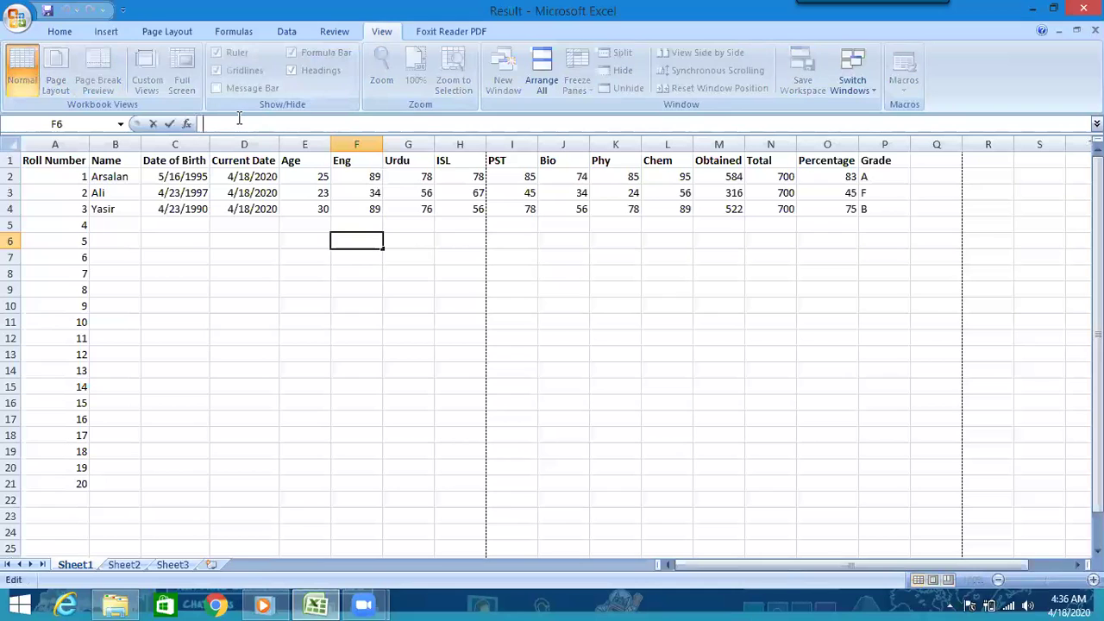
left_click(263, 307)
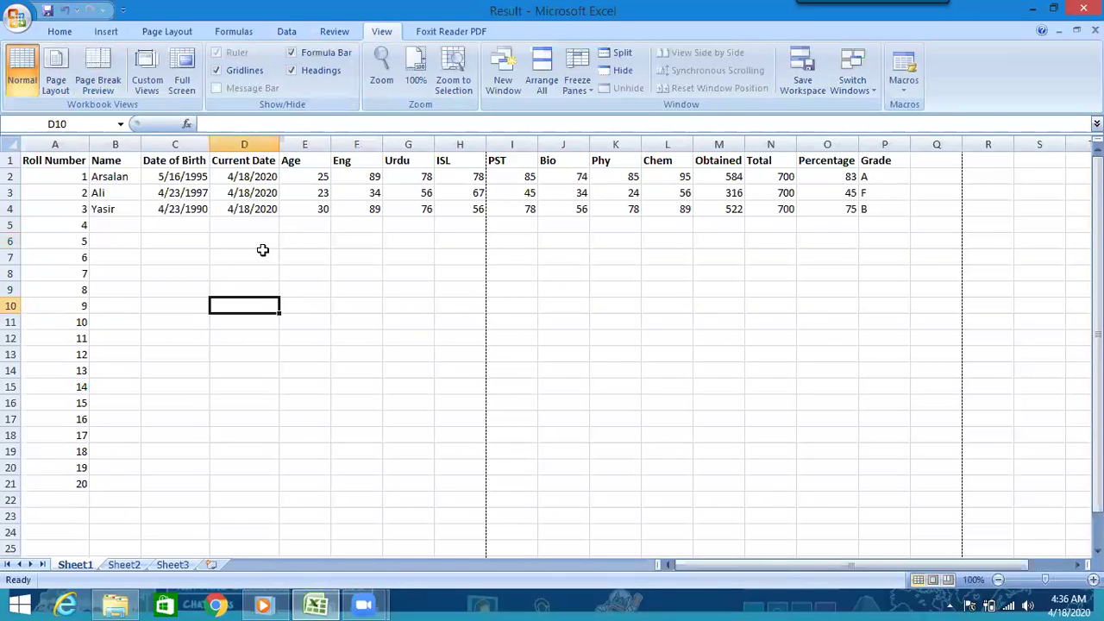
left_click(292, 54)
left_click(292, 54)
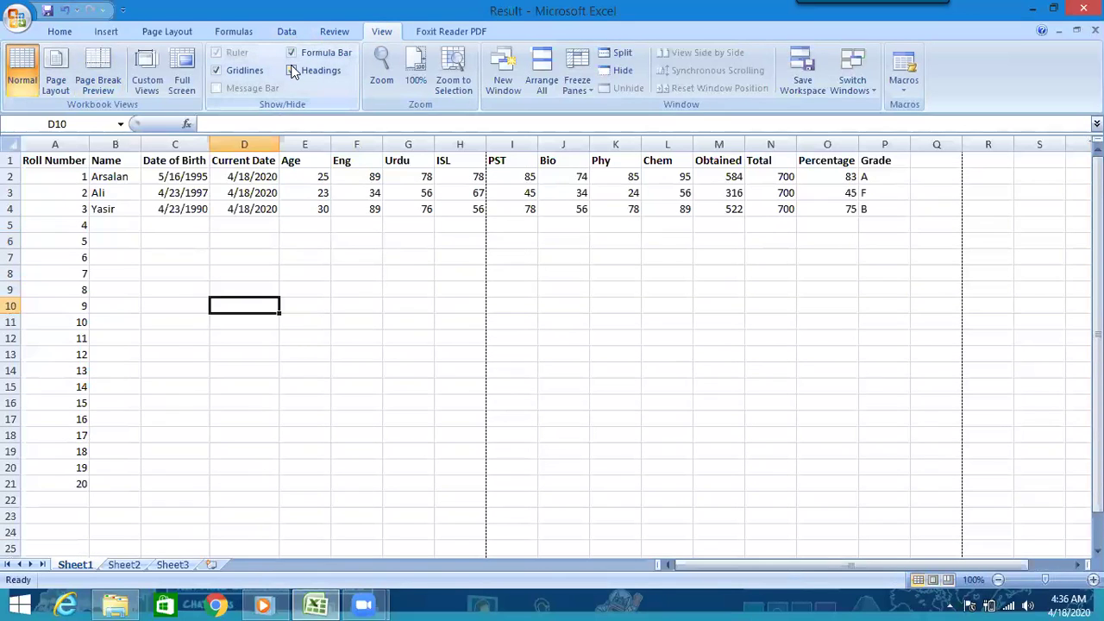
left_click(293, 71)
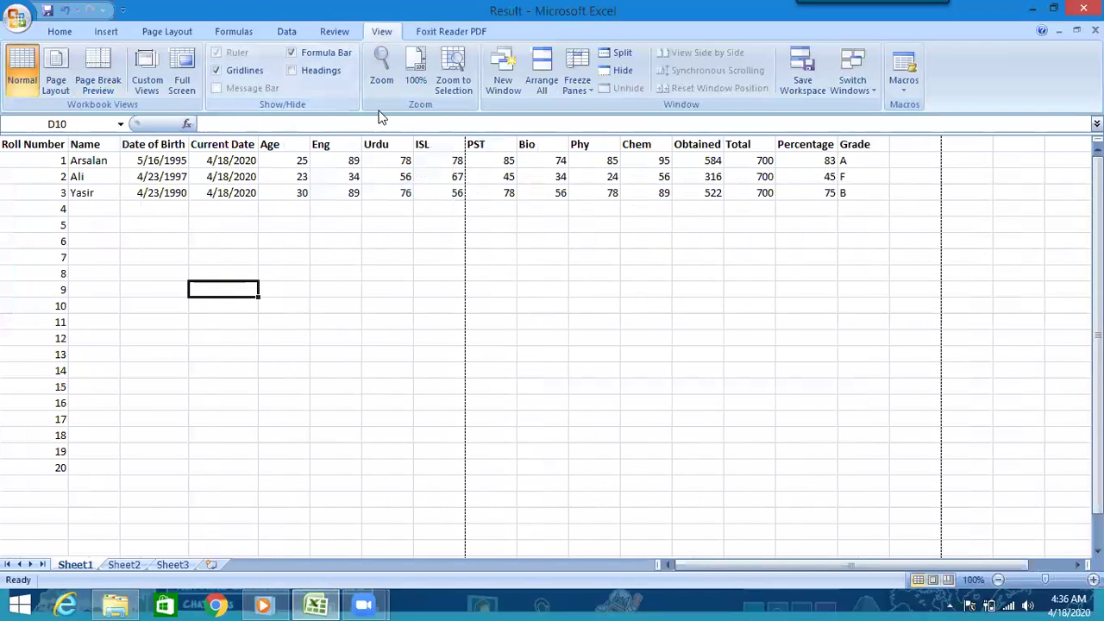
left_click(314, 72)
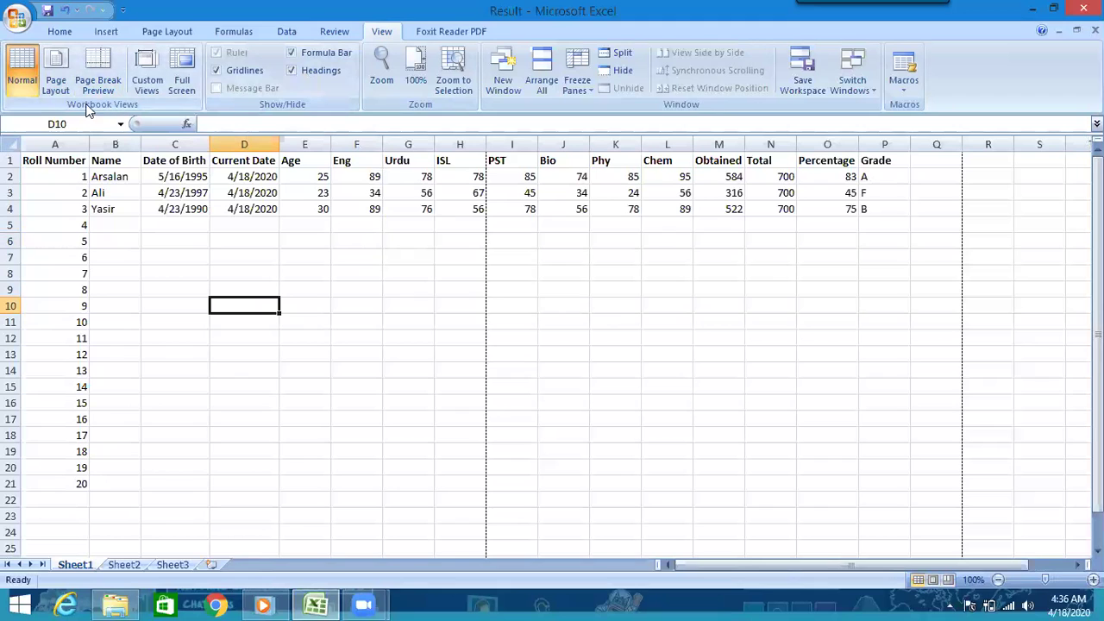
left_click(57, 73)
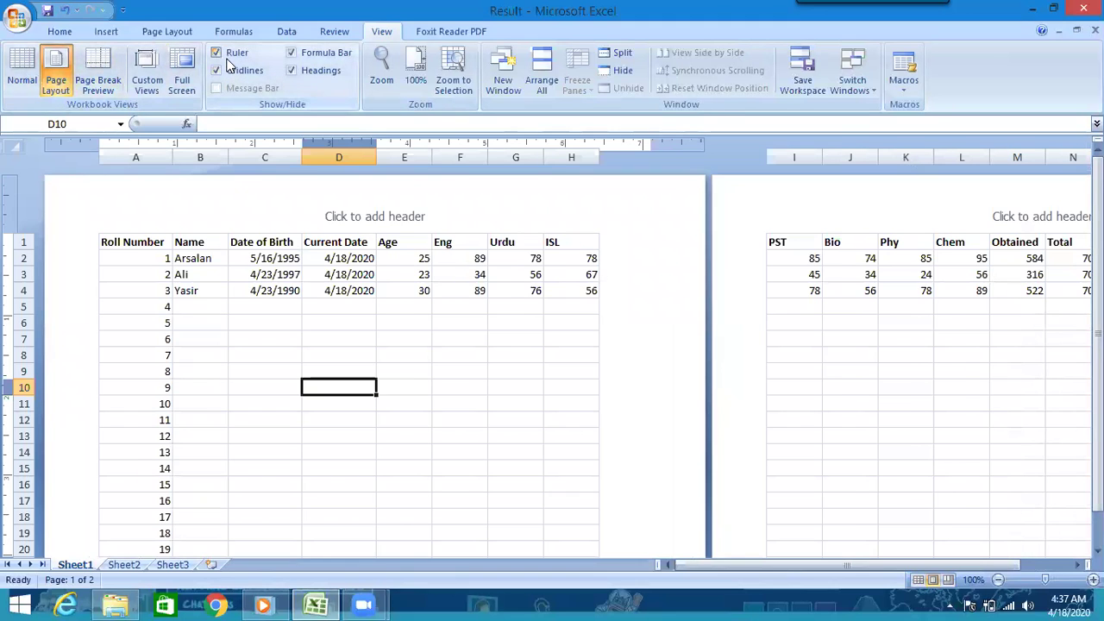
left_click(217, 53)
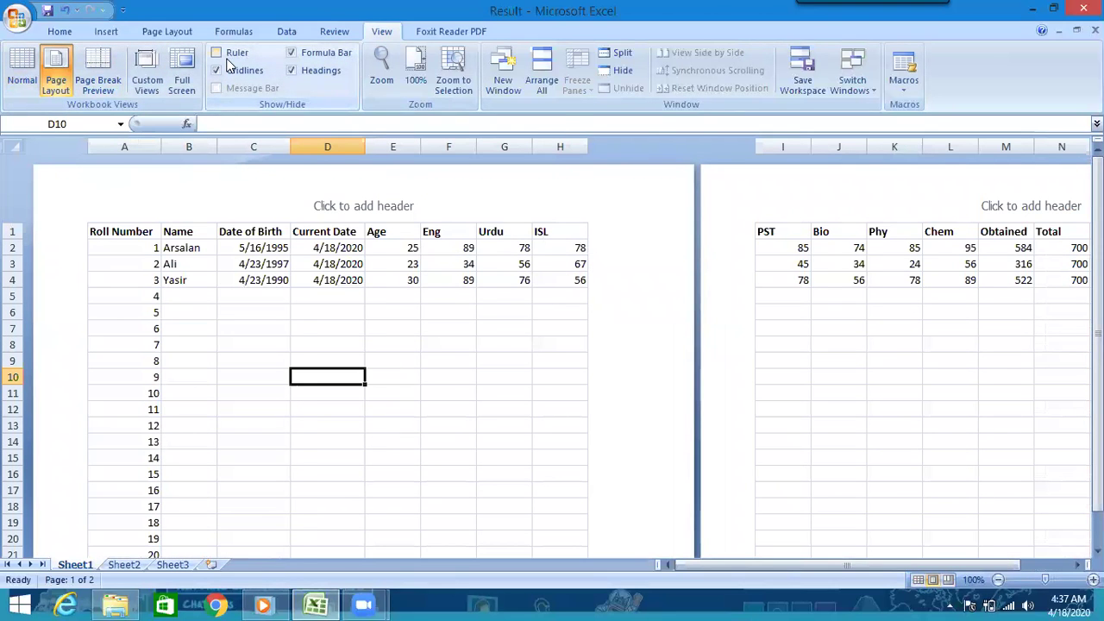
left_click(229, 65)
left_click(228, 60)
left_click(228, 60)
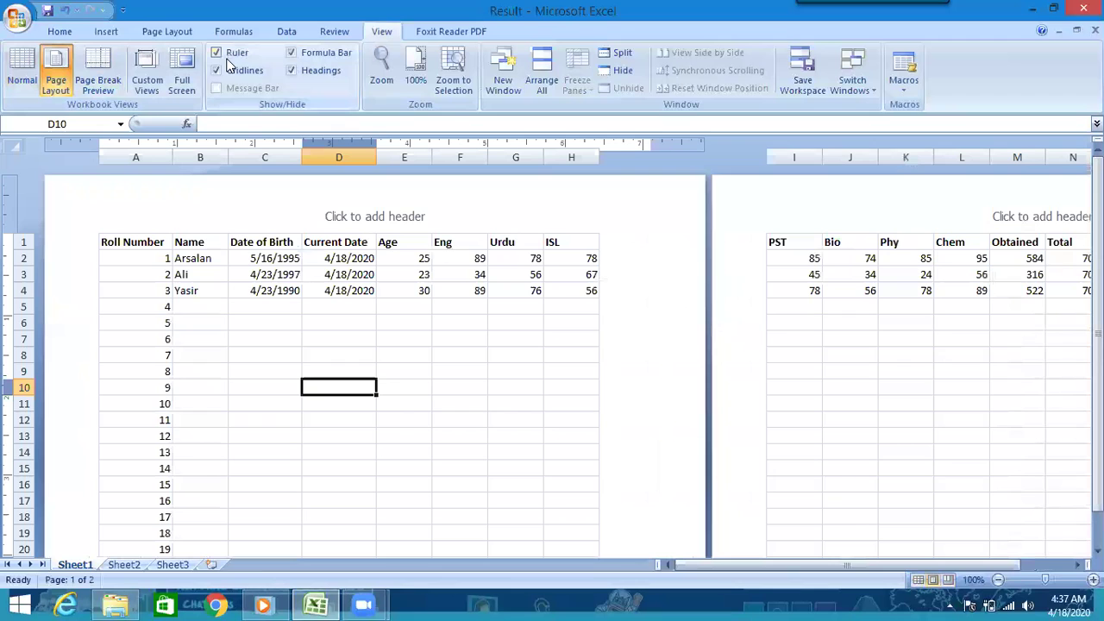
left_click(22, 74)
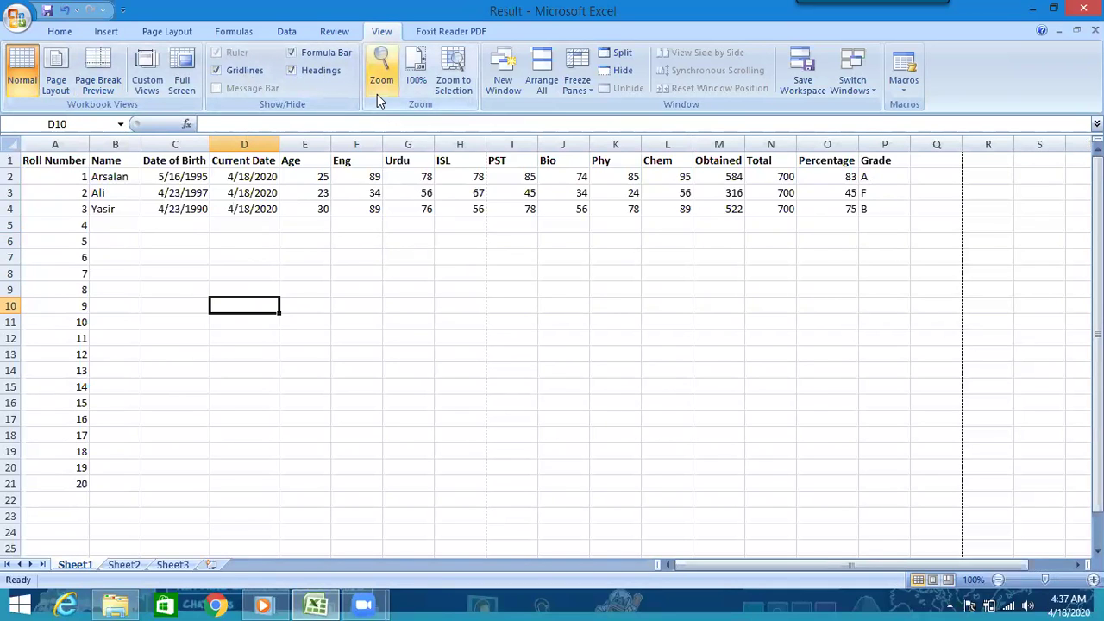
left_click(381, 69)
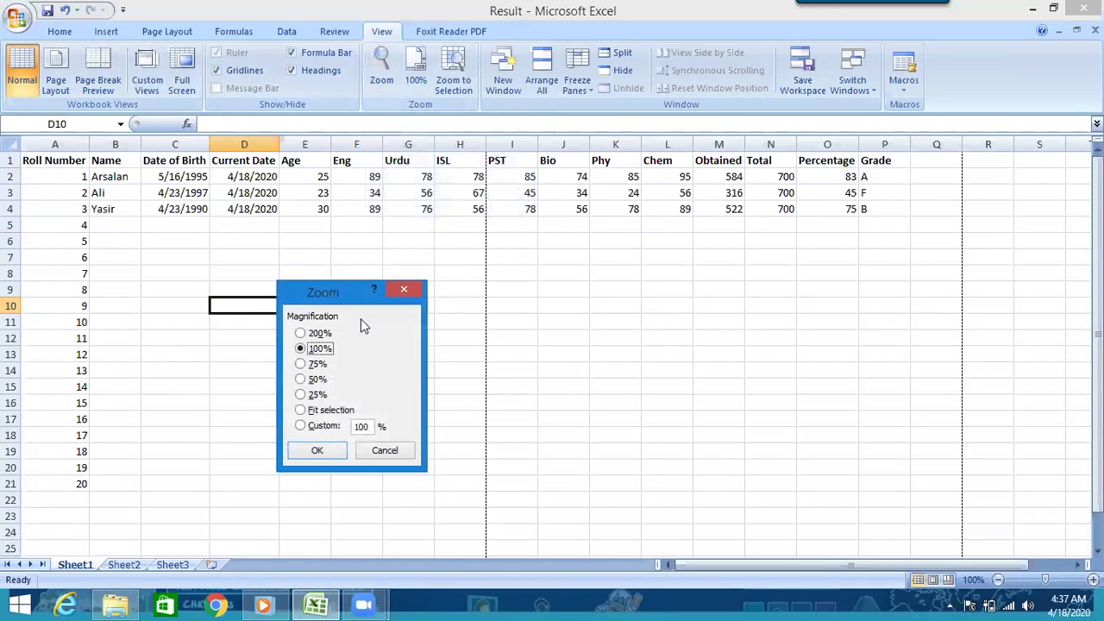
left_click(315, 334)
left_click(318, 453)
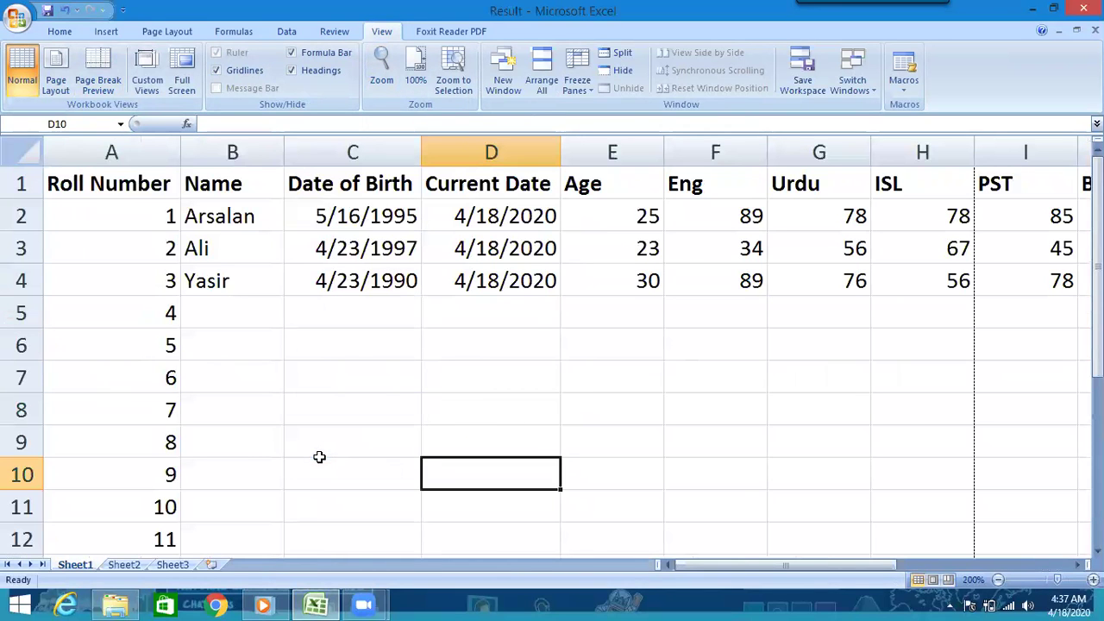
left_click(420, 67)
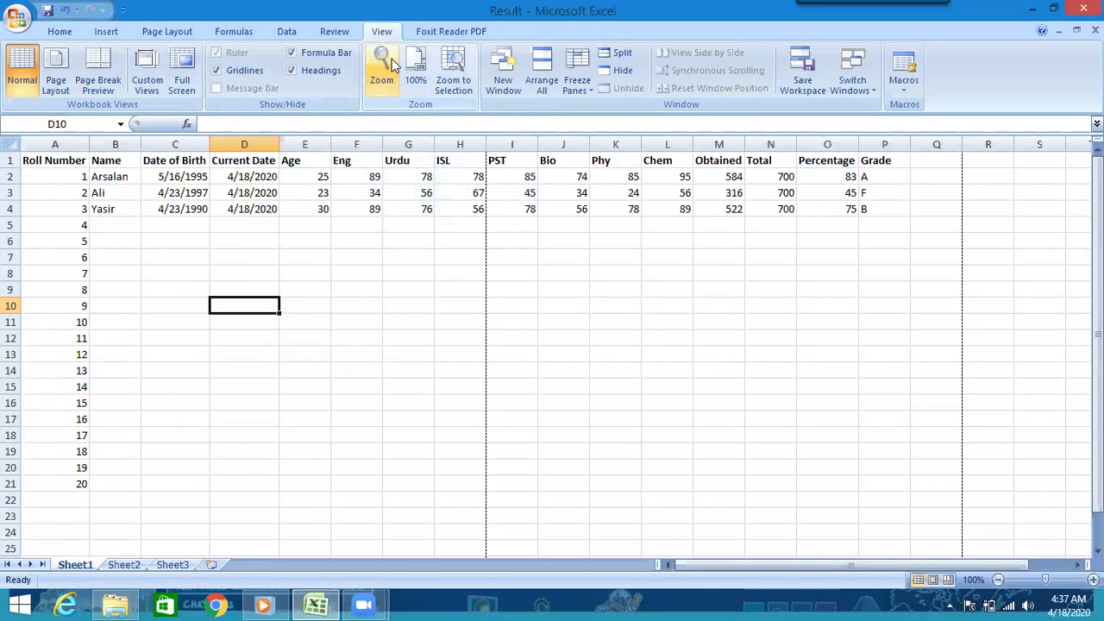
left_click(390, 60)
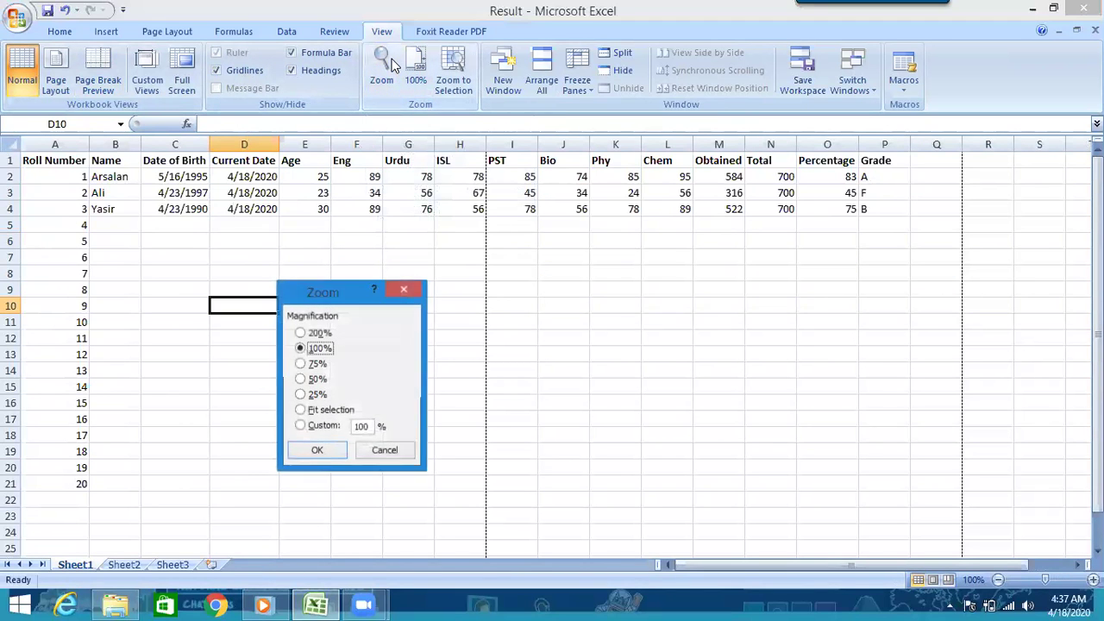
left_click(312, 429)
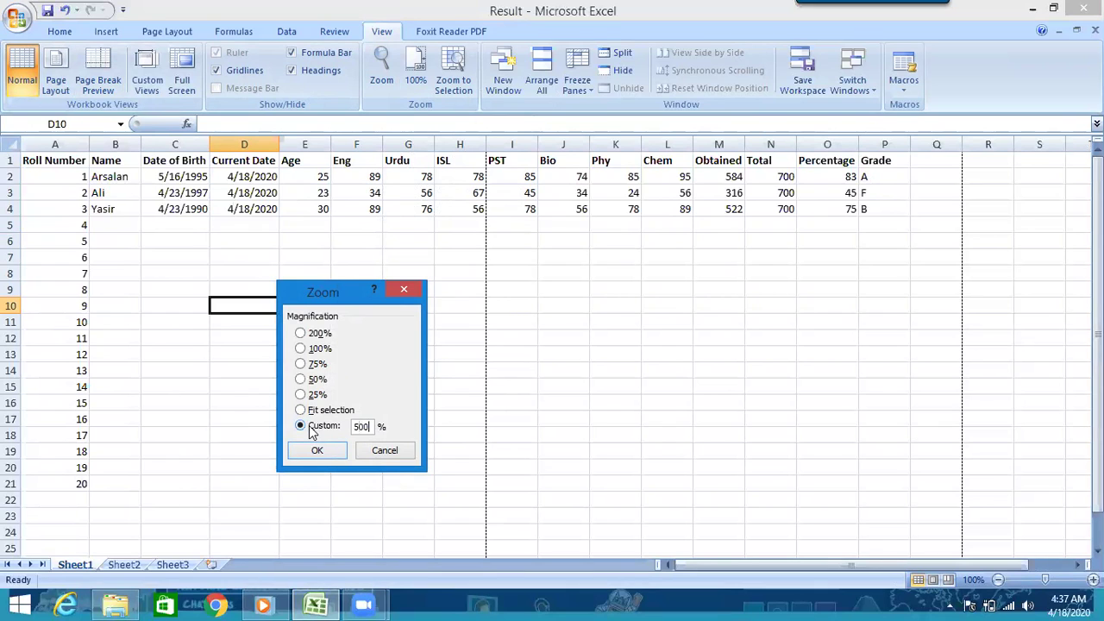
left_click(317, 451)
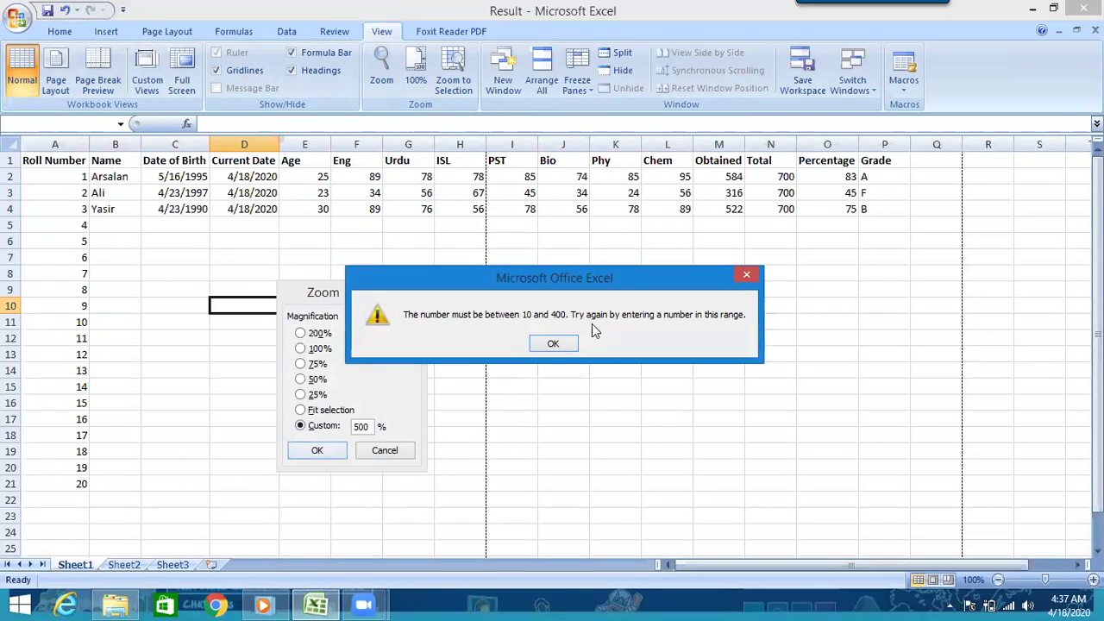
left_click(553, 343)
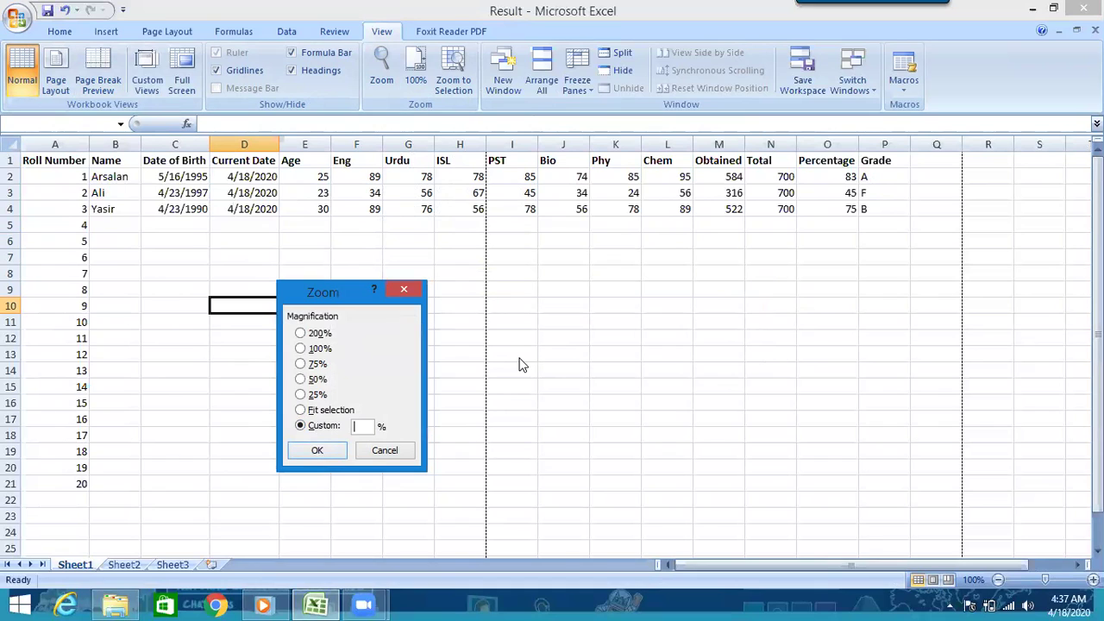
left_click(328, 450)
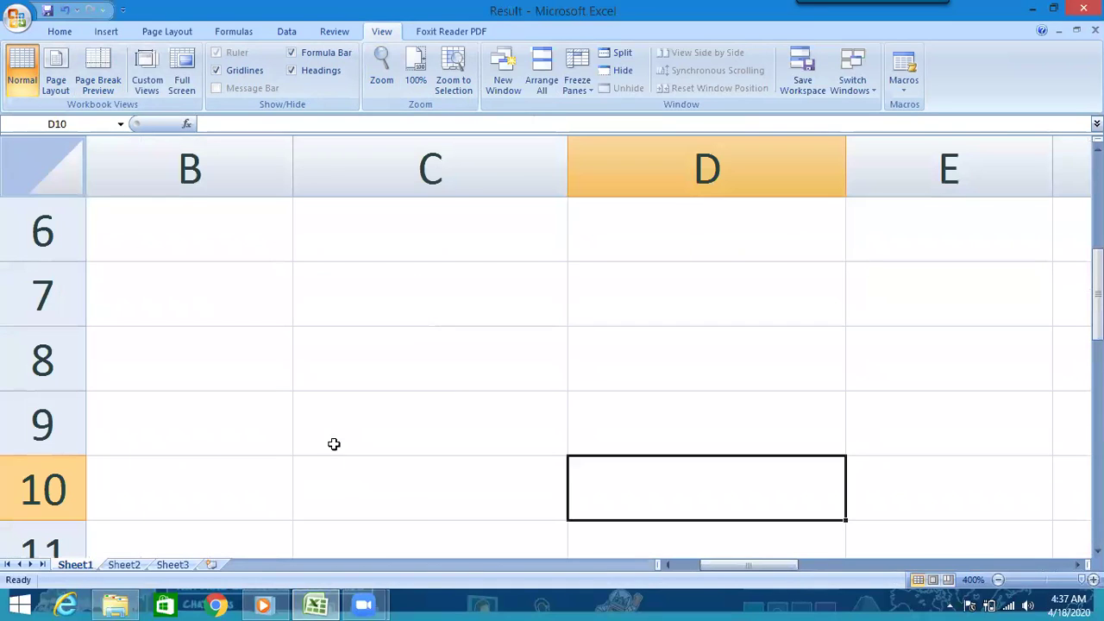
left_click(385, 76)
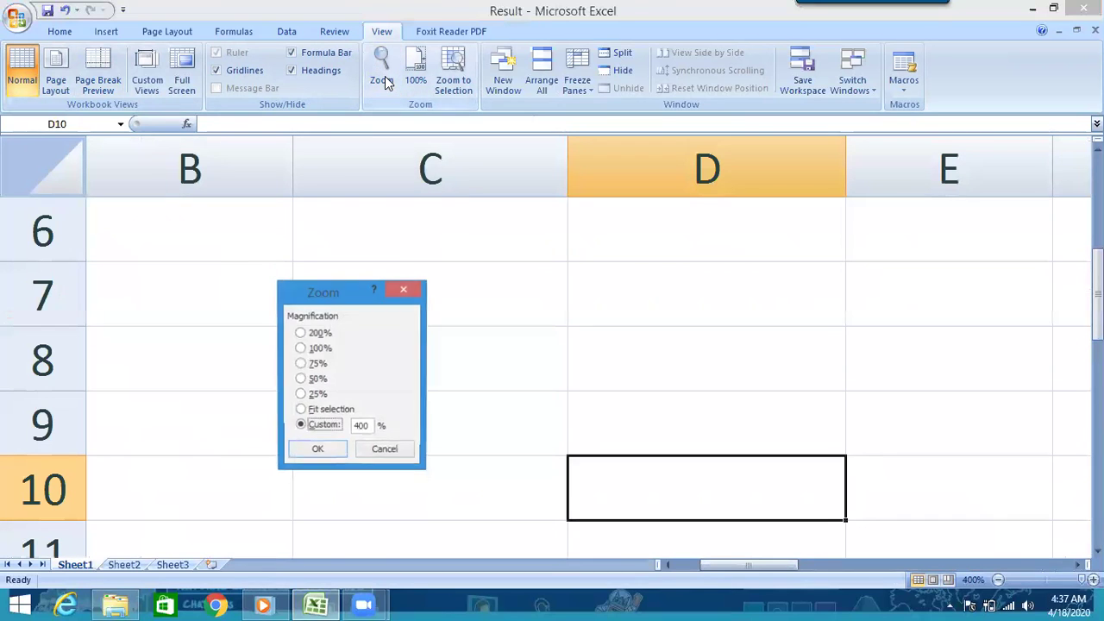
left_click(301, 348)
left_click(318, 450)
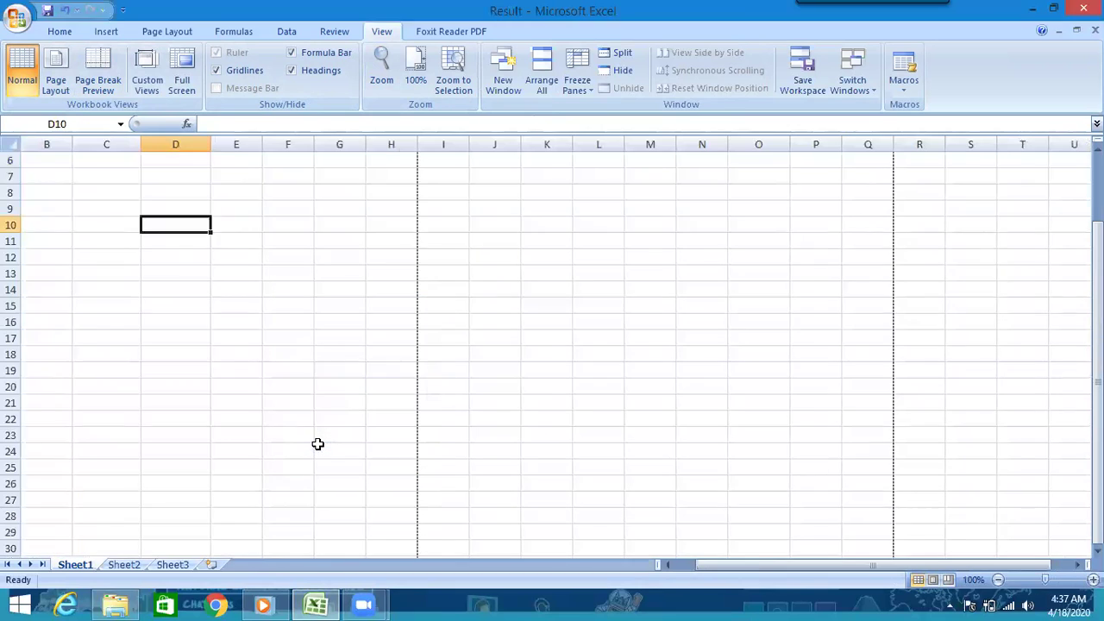
left_click_drag(704, 566, 627, 563)
left_click_drag(1098, 273, 1097, 216)
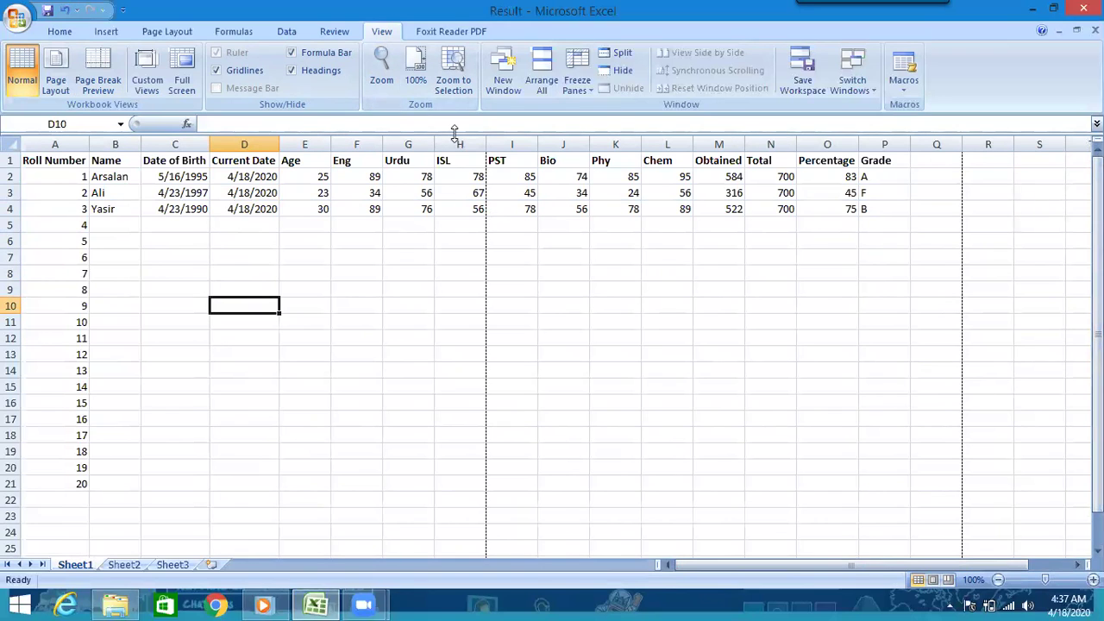
left_click(587, 90)
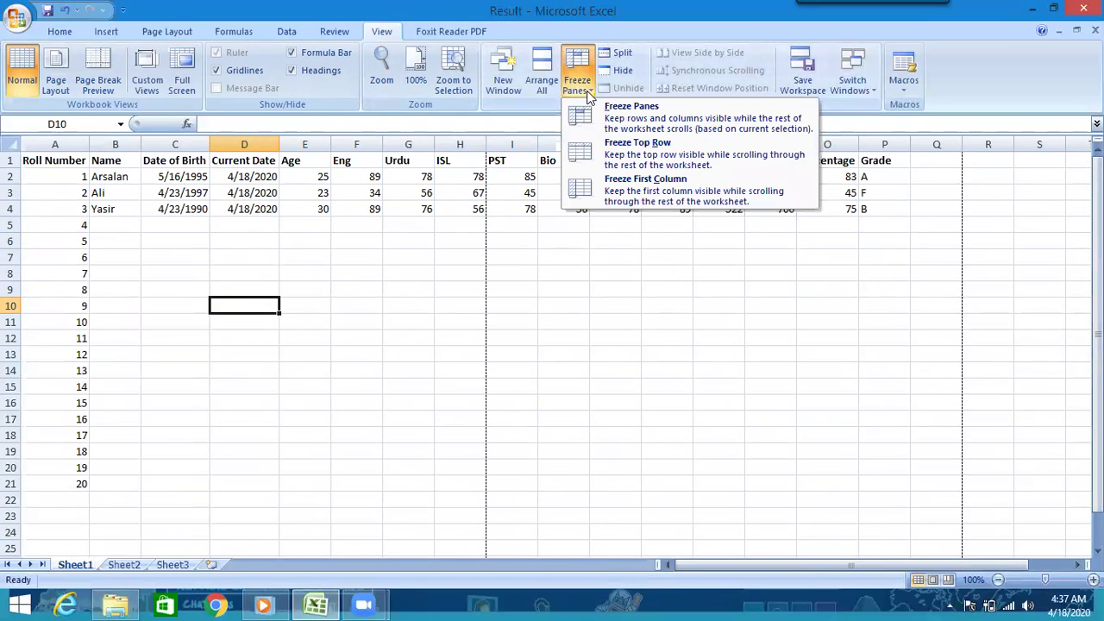
left_click(56, 160)
left_click(54, 159)
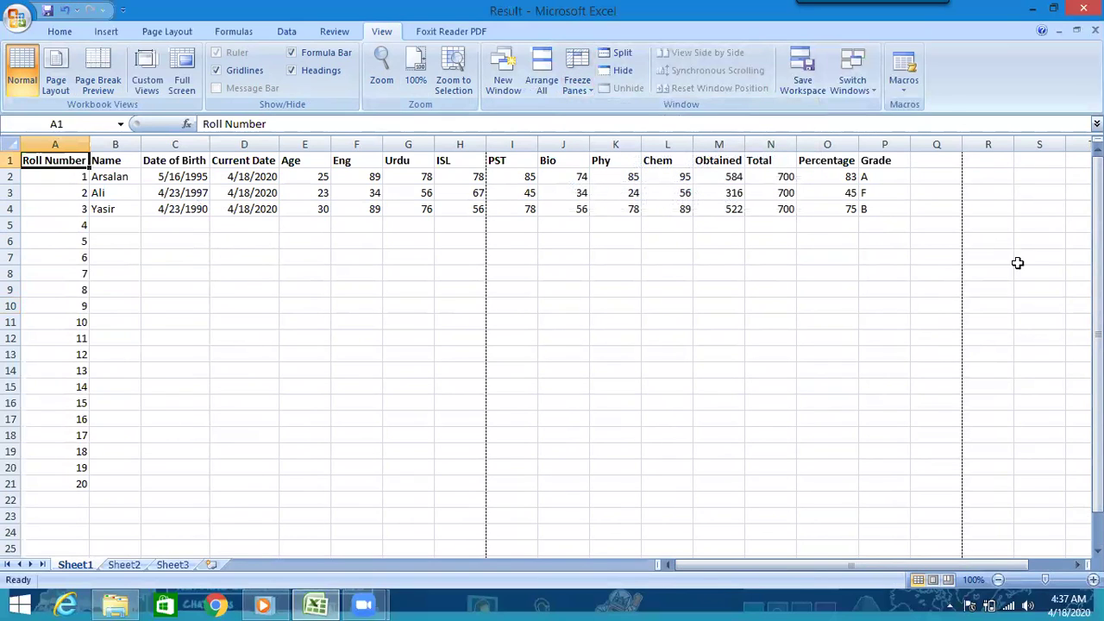
left_click_drag(1098, 264, 1097, 293)
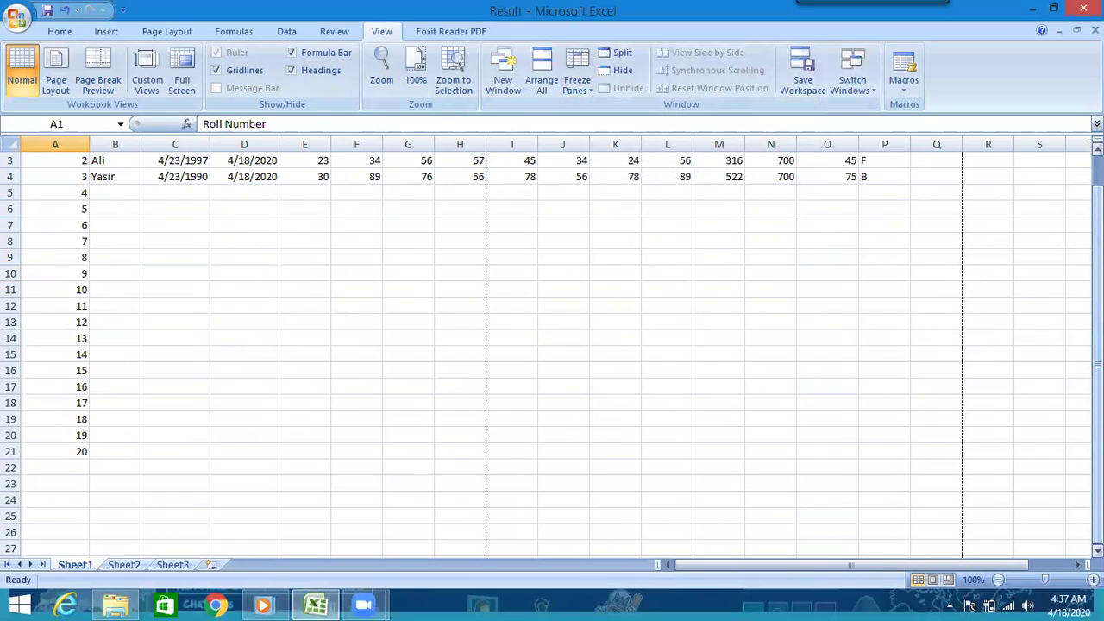
left_click_drag(1097, 414, 1097, 388)
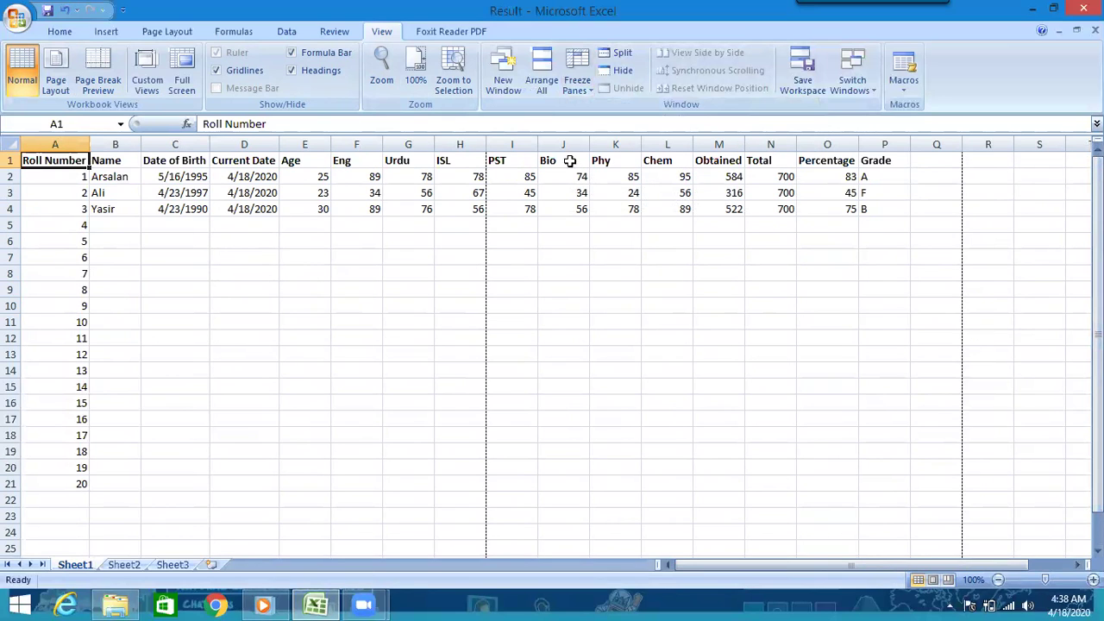
left_click(580, 94)
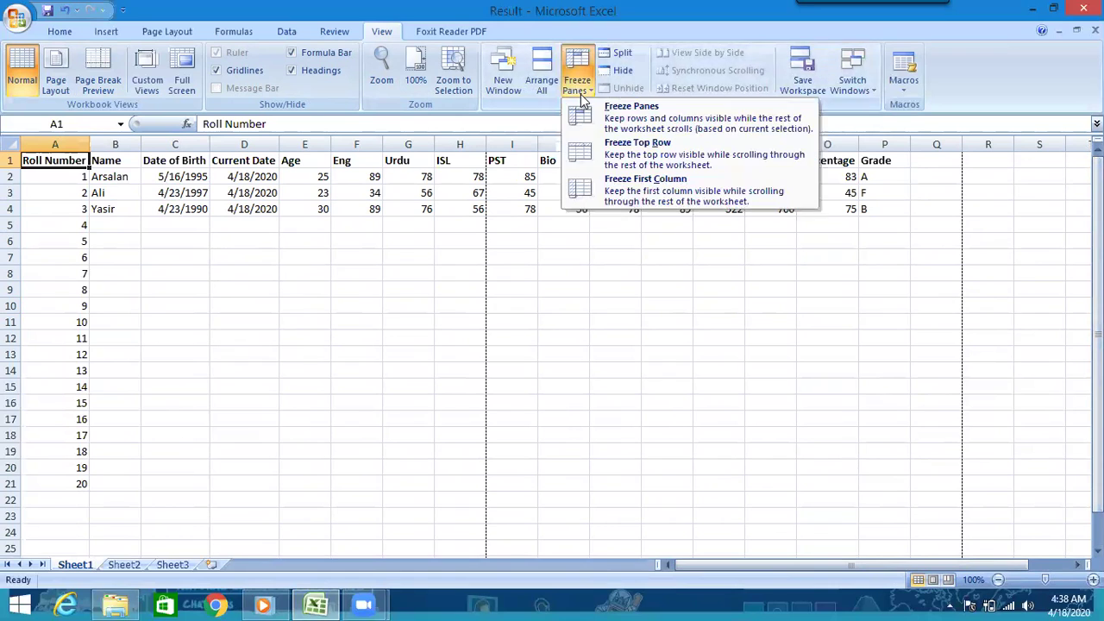
left_click(642, 151)
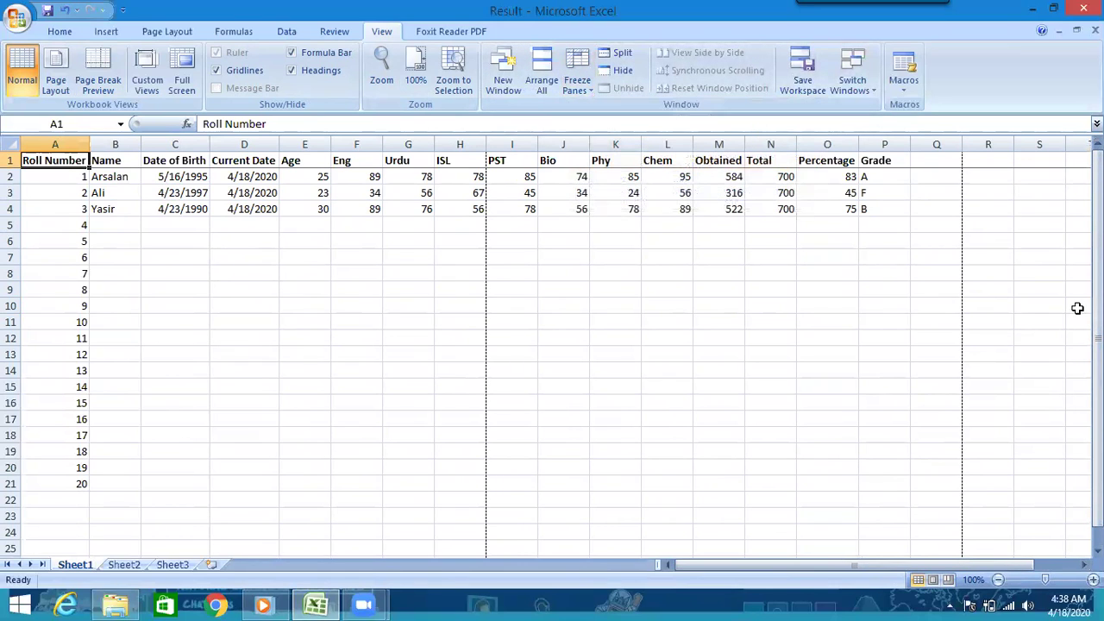
left_click_drag(1097, 310, 1097, 319)
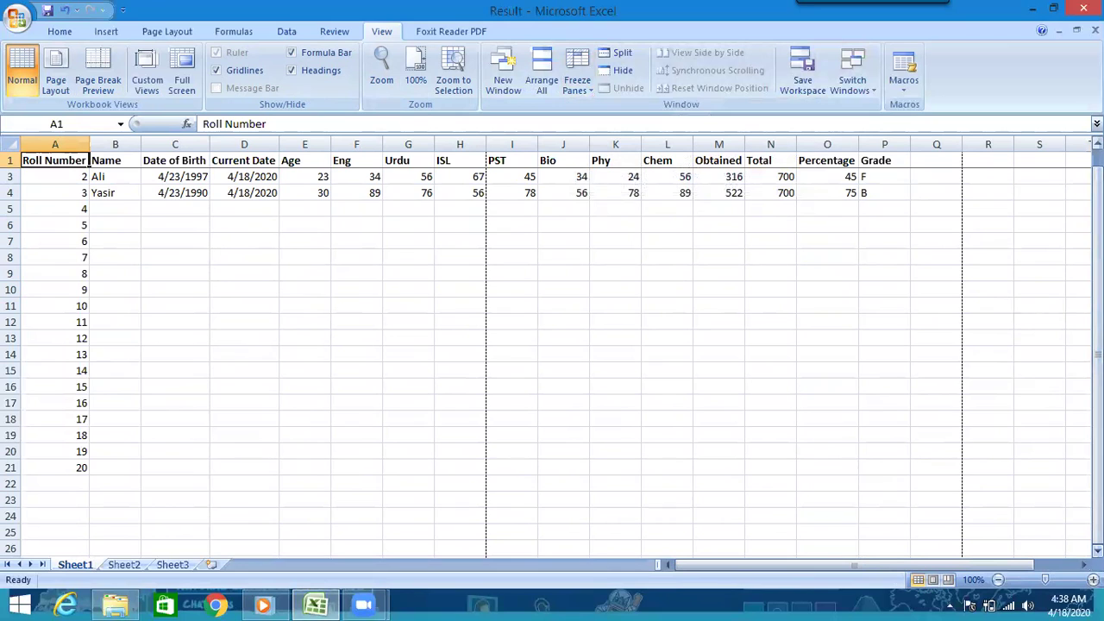
scroll(552, 362, "down", 3)
scroll(552, 362, "down", 3)
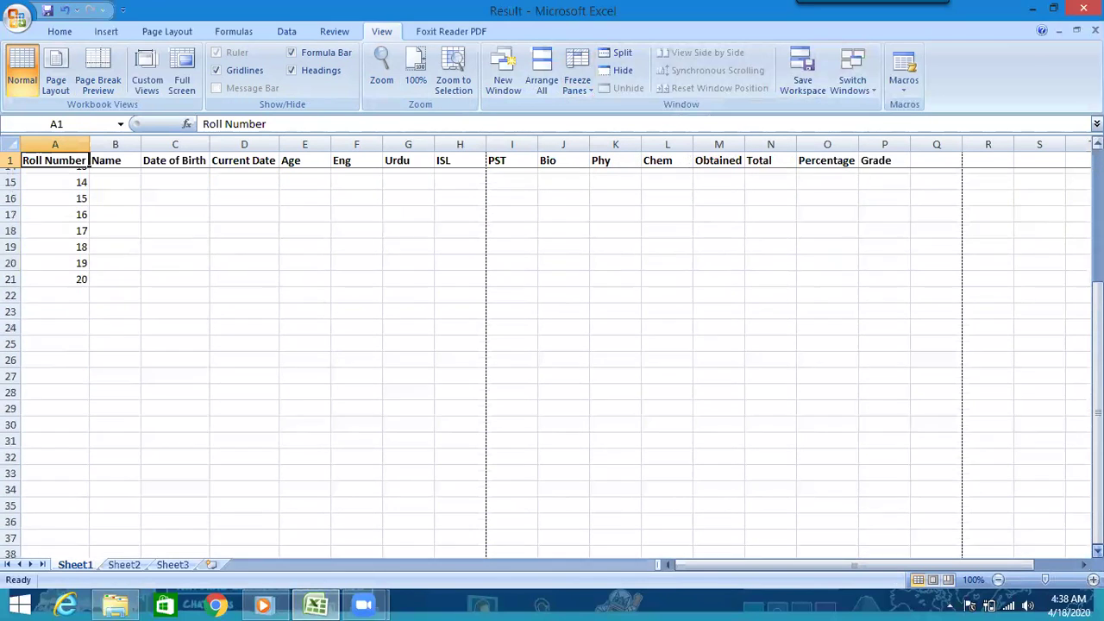
left_click_drag(1097, 457, 1097, 432)
left_click(590, 76)
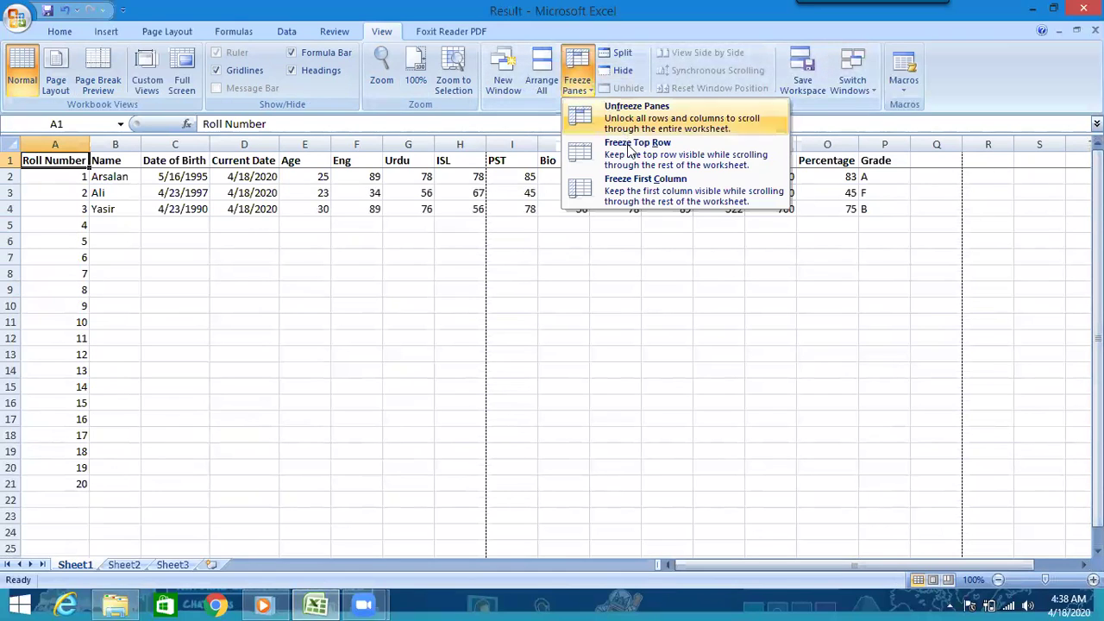
left_click(620, 131)
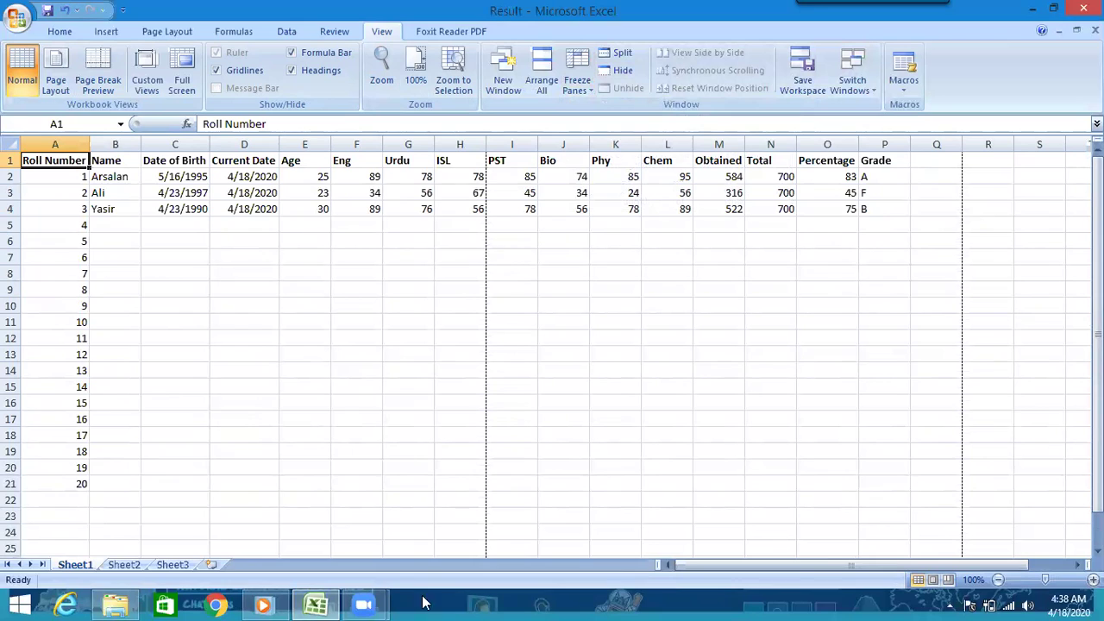
mouse_move(390, 604)
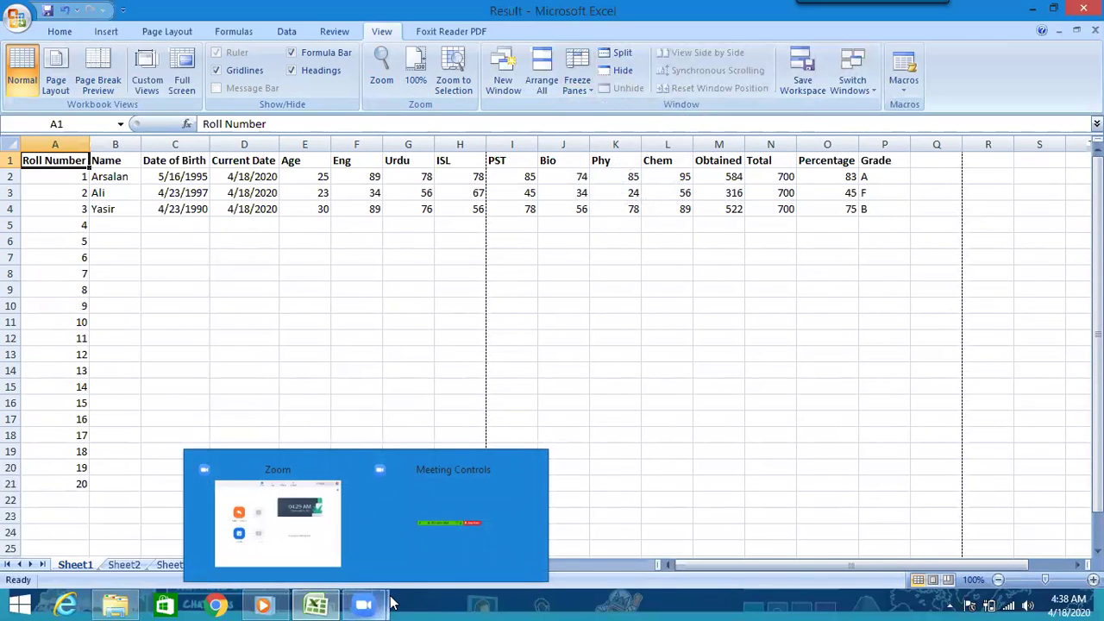